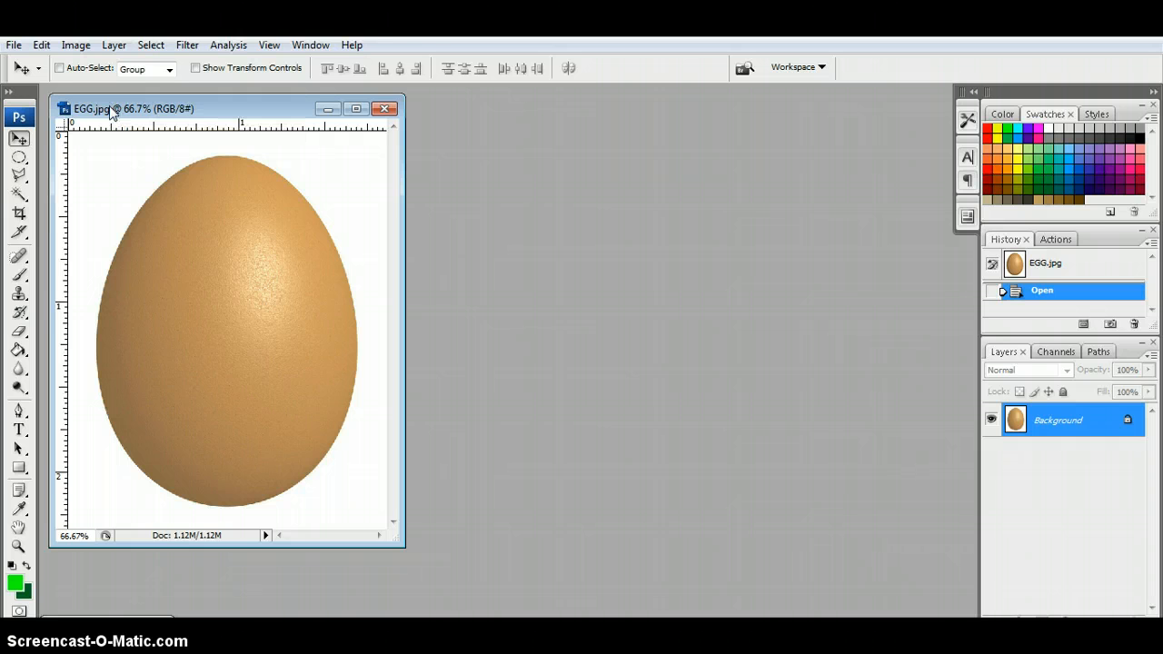
Select the egg by picking the white background with the Magic Wand and inverting the selection.
{"action": "left_click", "coordinate": [20, 197]}
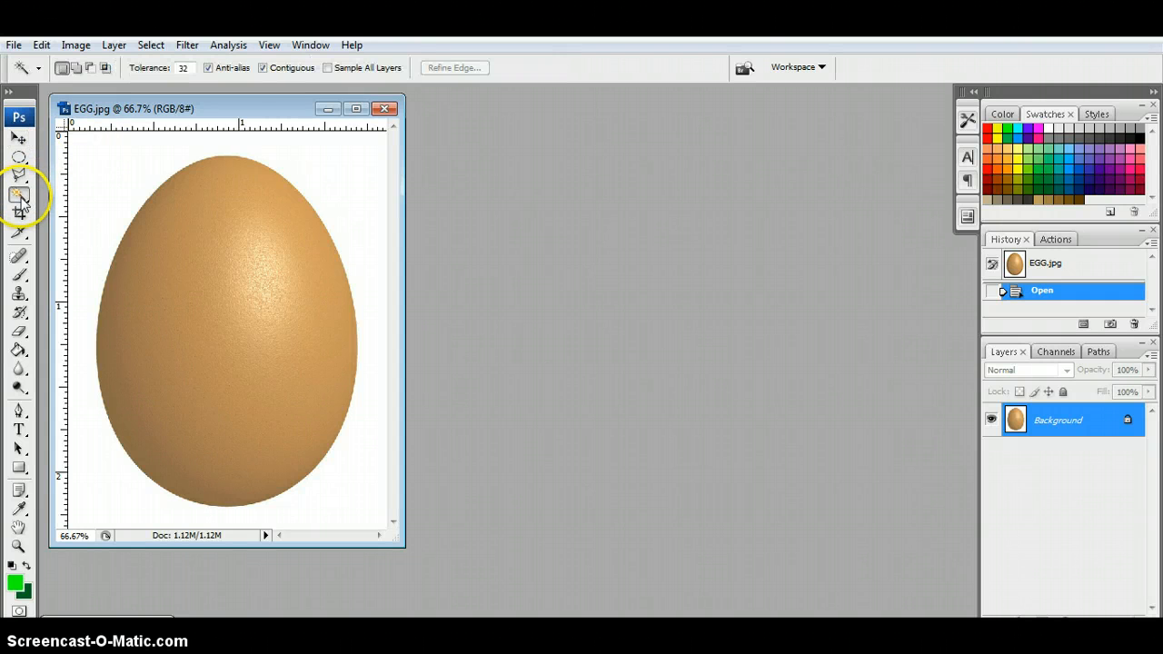
{"action": "left_click", "coordinate": [108, 188]}
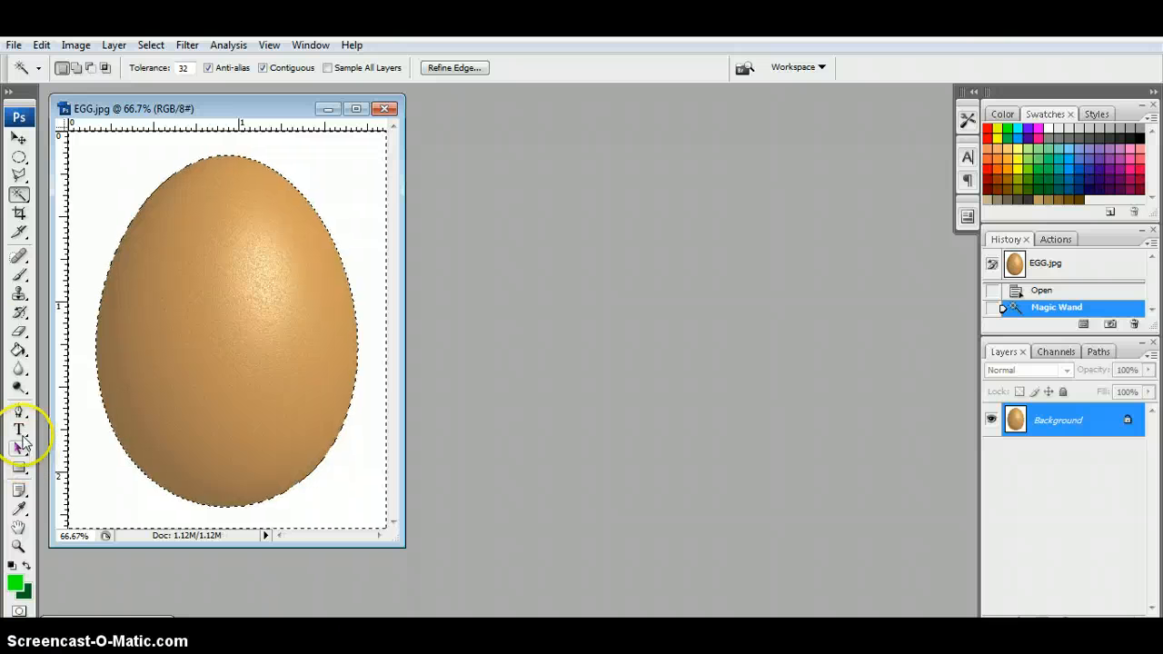
{"action": "left_click", "coordinate": [150, 46]}
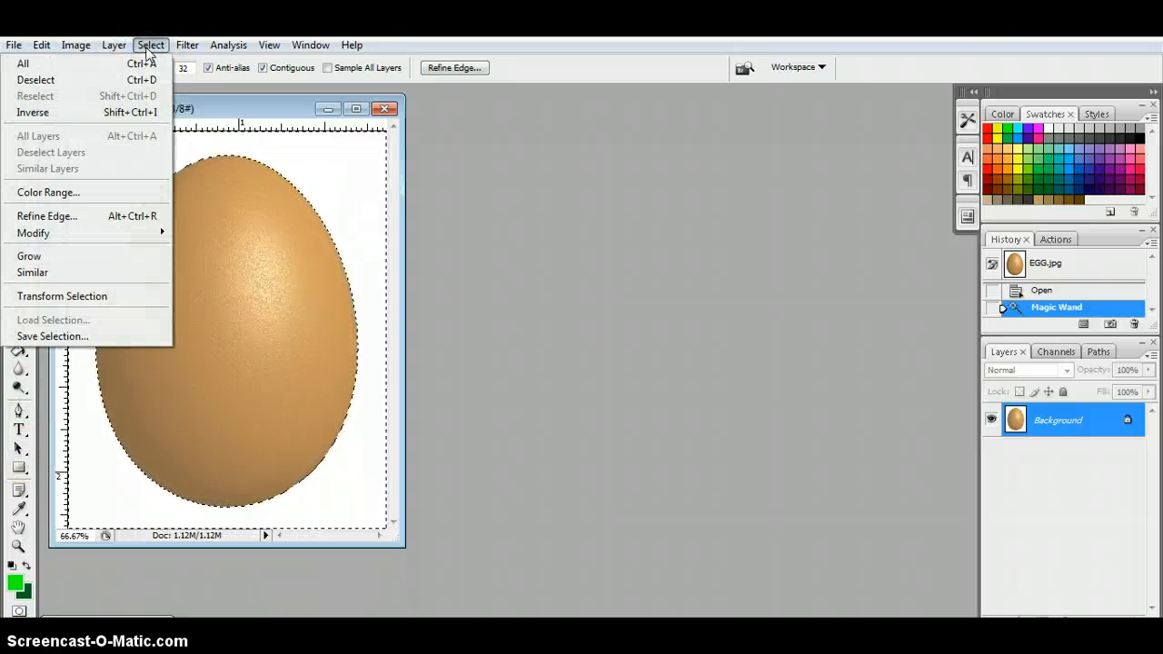
{"action": "left_click", "coordinate": [132, 112]}
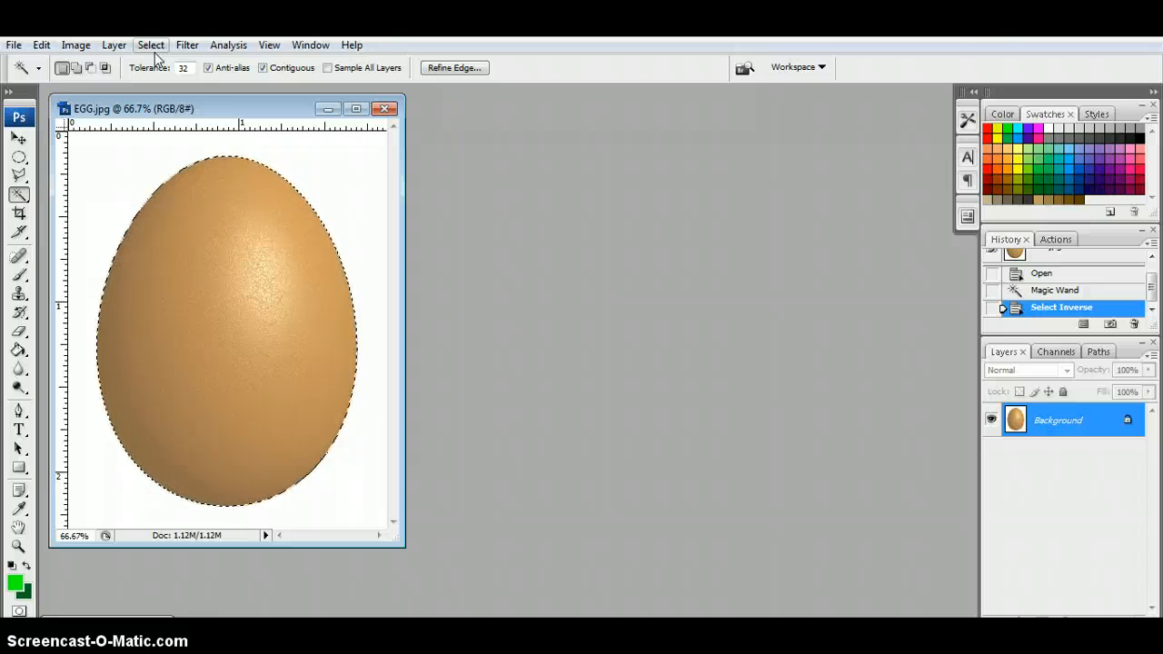
Copy the selected egg onto twelve new layers, then detach the Layers panel and stretch it to list every layer.
{"action": "key", "text": "ctrl+j"}
{"action": "key", "text": "ctrl+j"}
{"action": "key", "text": "ctrl+j"}
{"action": "key", "text": "ctrl+j"}
{"action": "key", "text": "ctrl+j"}
{"action": "key", "text": "ctrl+j"}
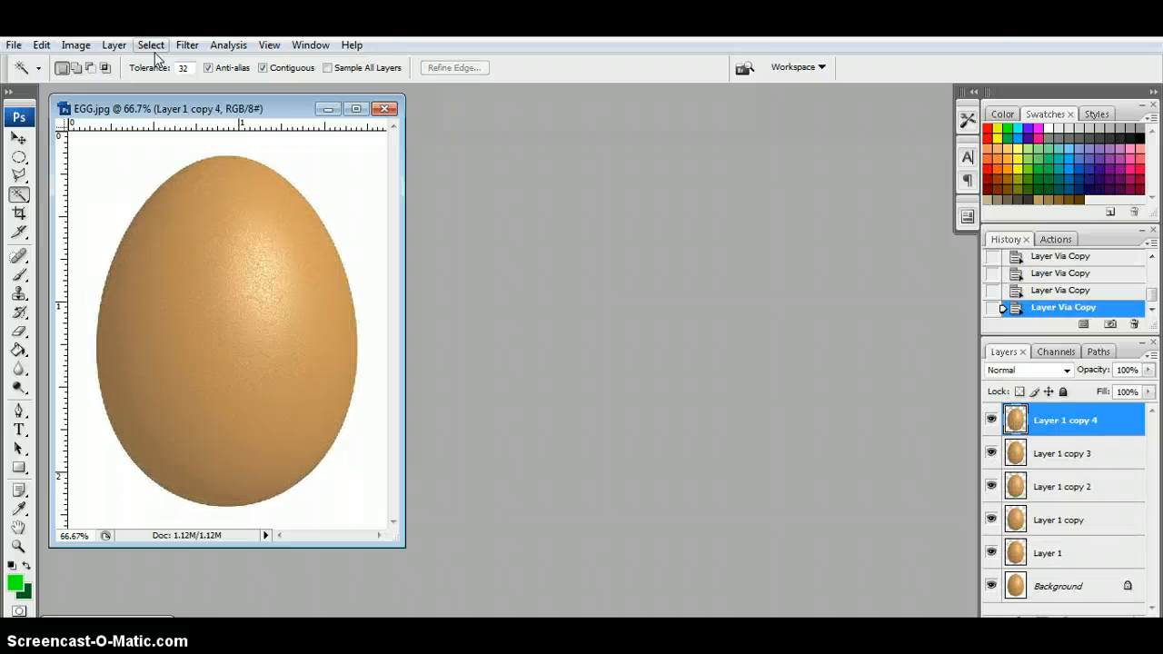
{"action": "key", "text": "ctrl+j"}
{"action": "key", "text": "ctrl+j"}
{"action": "key", "text": "ctrl+j"}
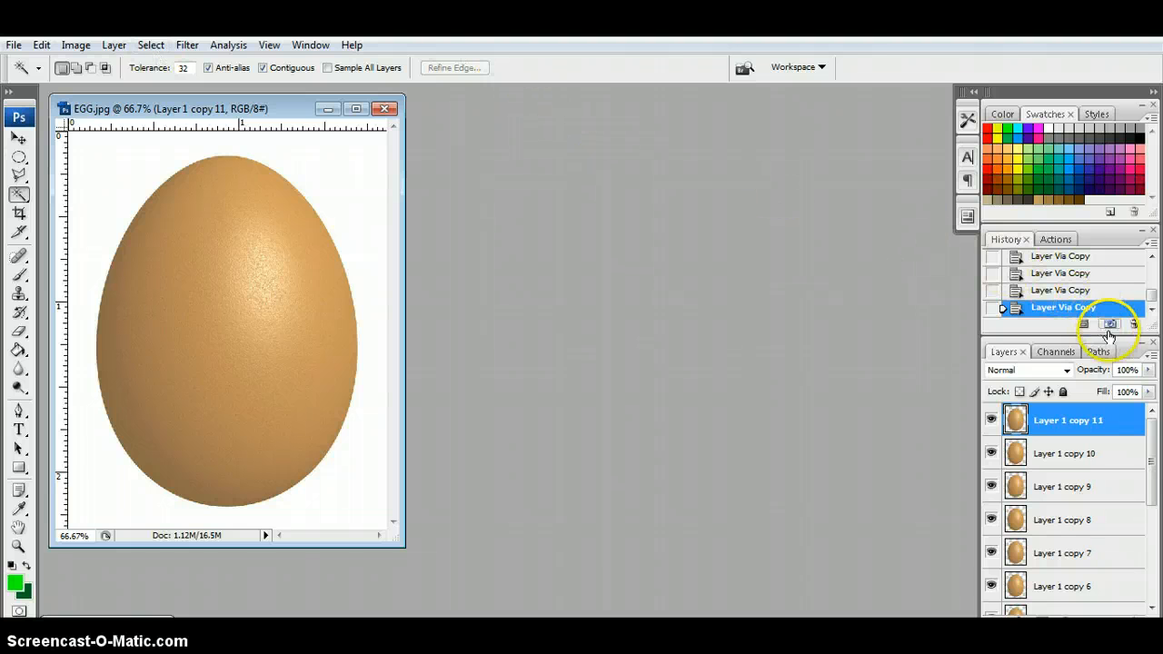
{"action": "left_click_drag", "start_coordinate": [1123, 346], "coordinate": [844, 100]}
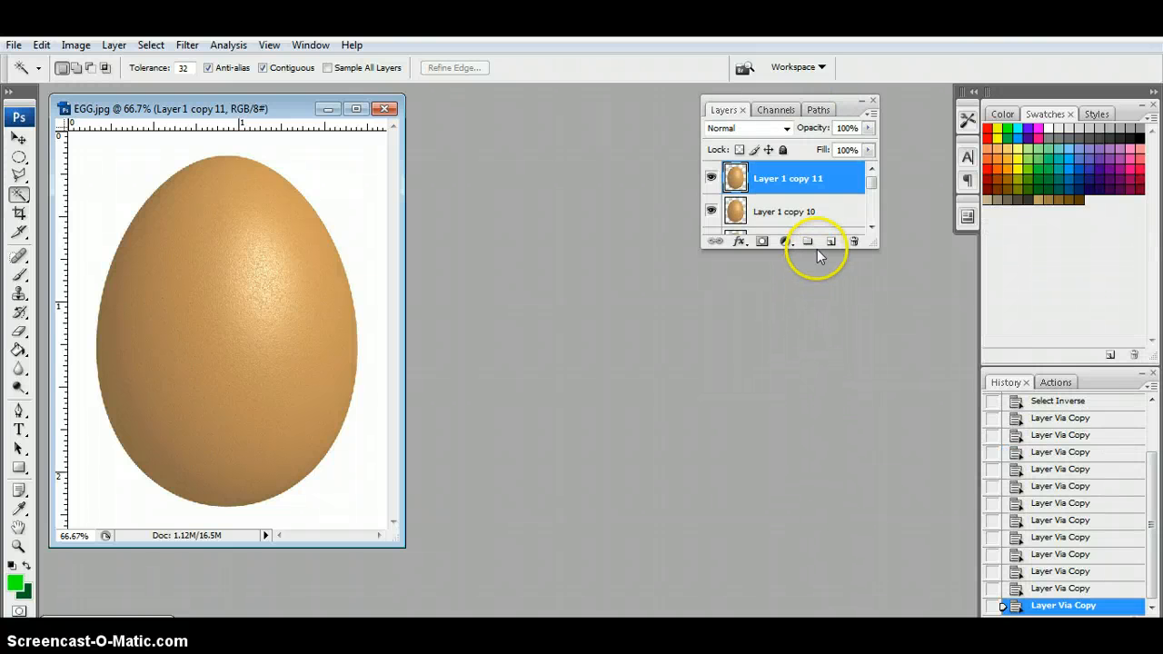
{"action": "left_click_drag", "start_coordinate": [816, 248], "coordinate": [856, 618]}
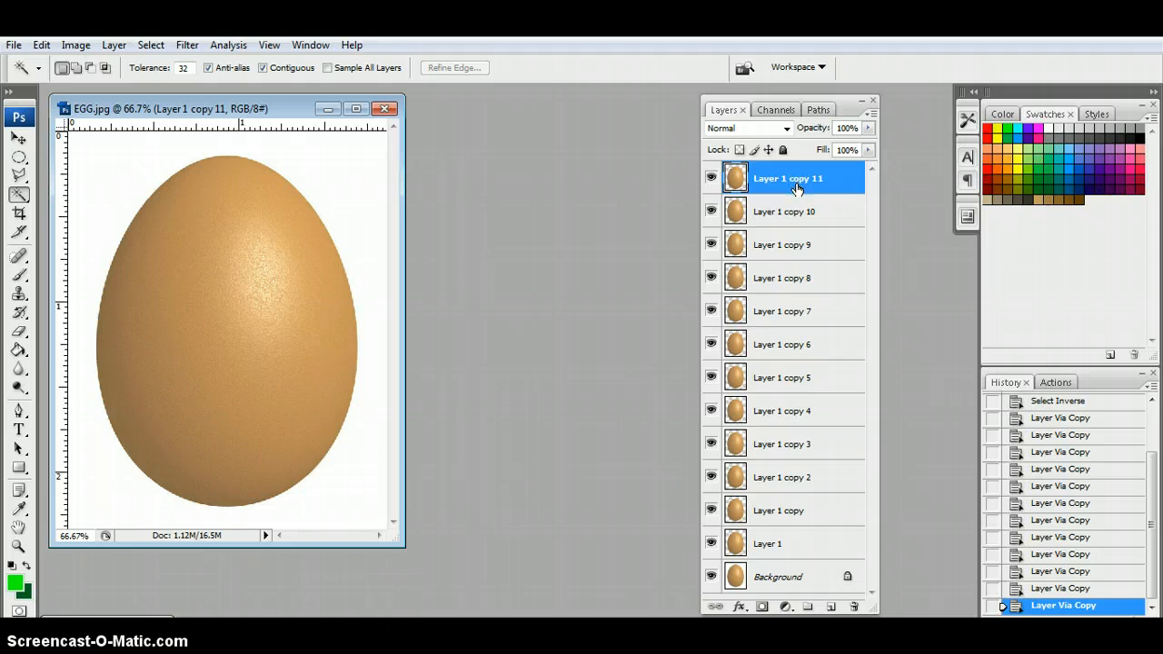
Start Replace Color on the topmost egg layer, sample the brown shell, and set the replacement hue to -101.
{"action": "left_click", "coordinate": [76, 46]}
{"action": "mouse_move", "coordinate": [73, 93]}
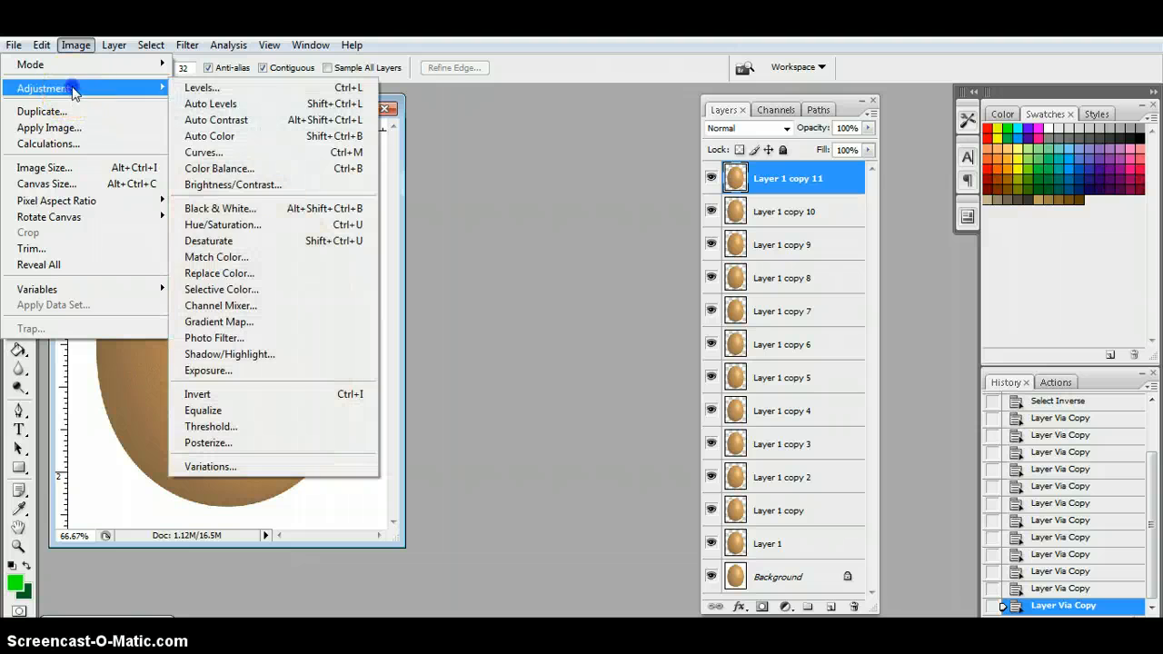
{"action": "left_click", "coordinate": [249, 281]}
{"action": "left_click", "coordinate": [258, 367]}
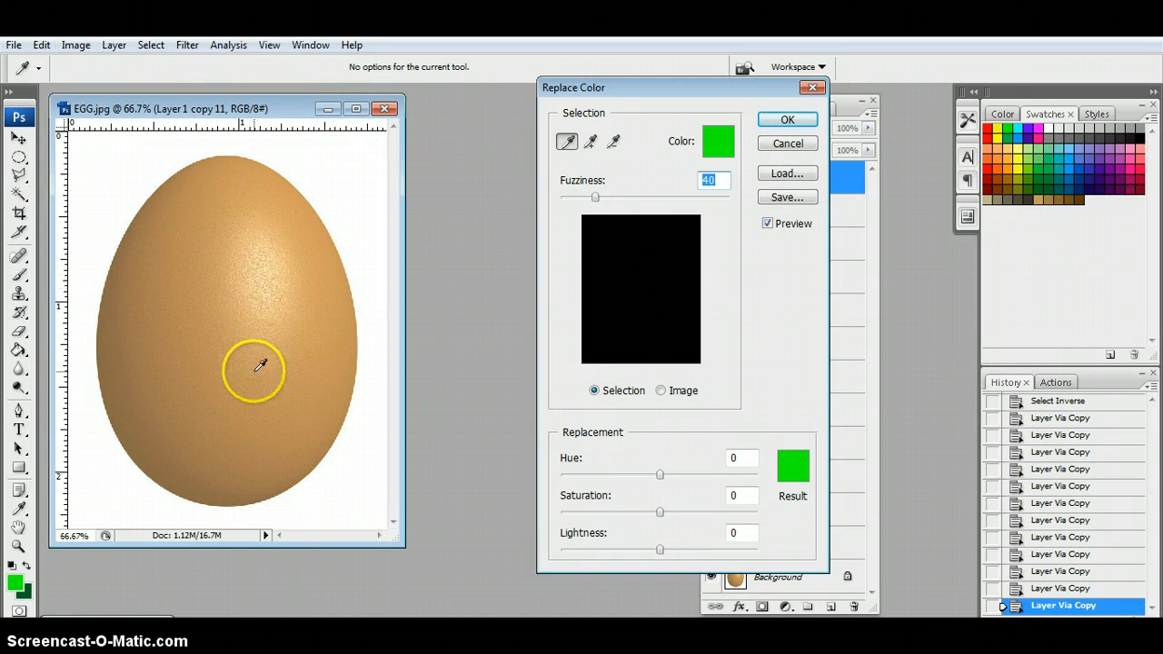
{"action": "left_click", "coordinate": [282, 326]}
{"action": "left_click", "coordinate": [324, 325]}
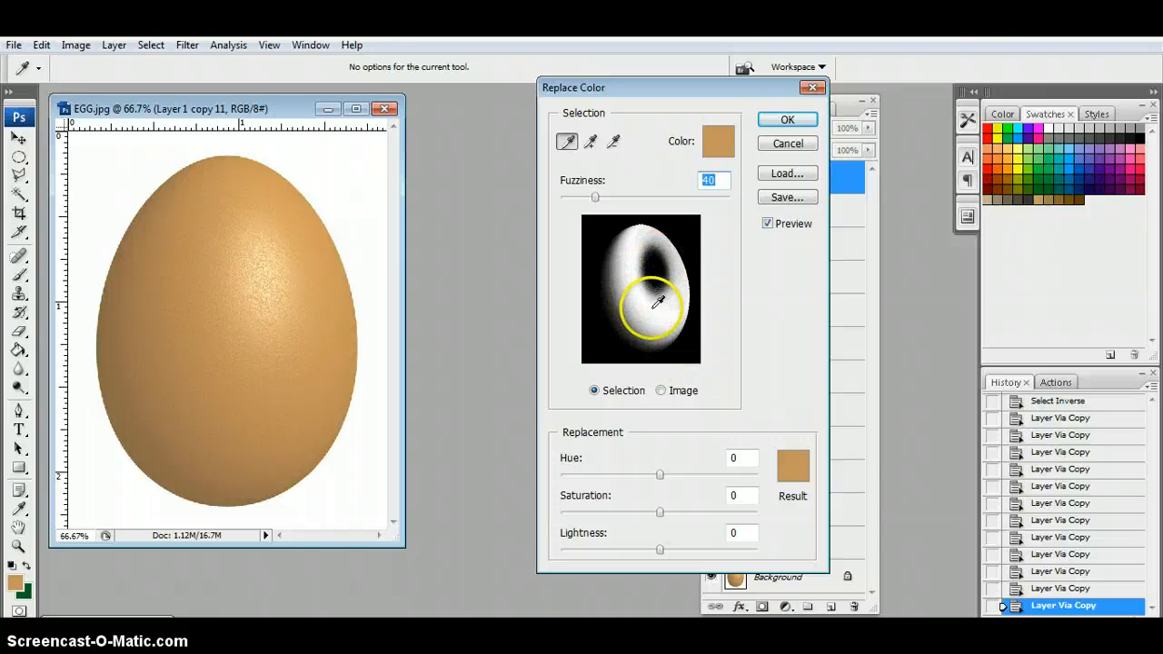
{"action": "left_click_drag", "start_coordinate": [660, 478], "coordinate": [605, 481]}
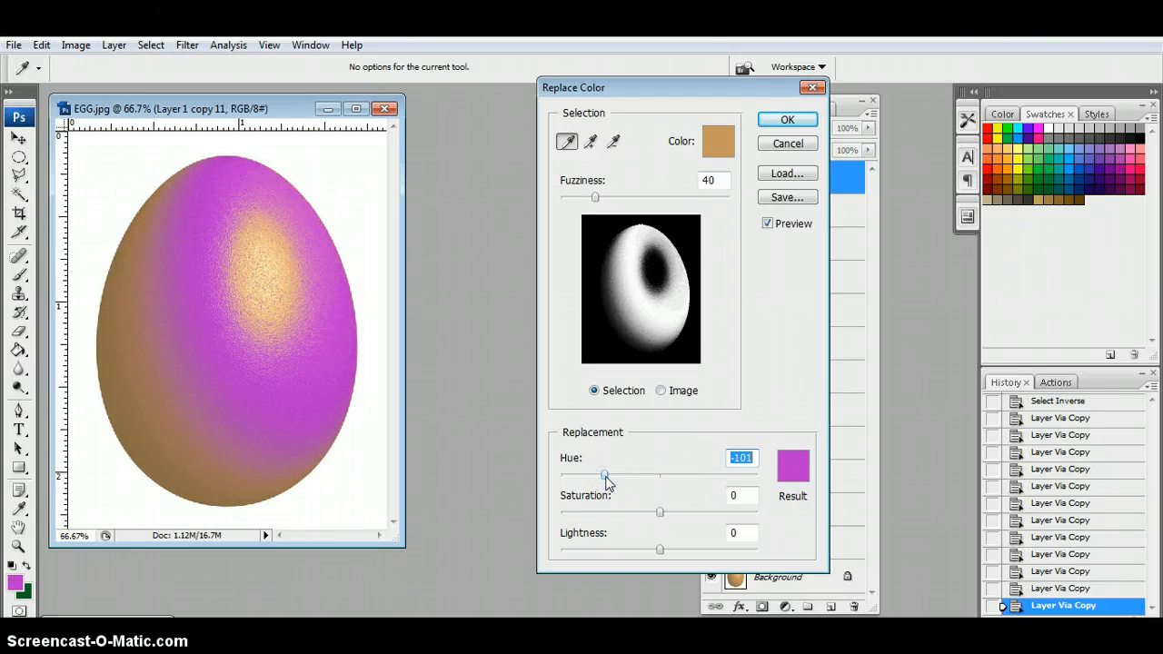
Add samples from the highlight and the shaded side until the color replacement covers the whole egg, and apply it.
{"action": "left_click", "coordinate": [591, 143]}
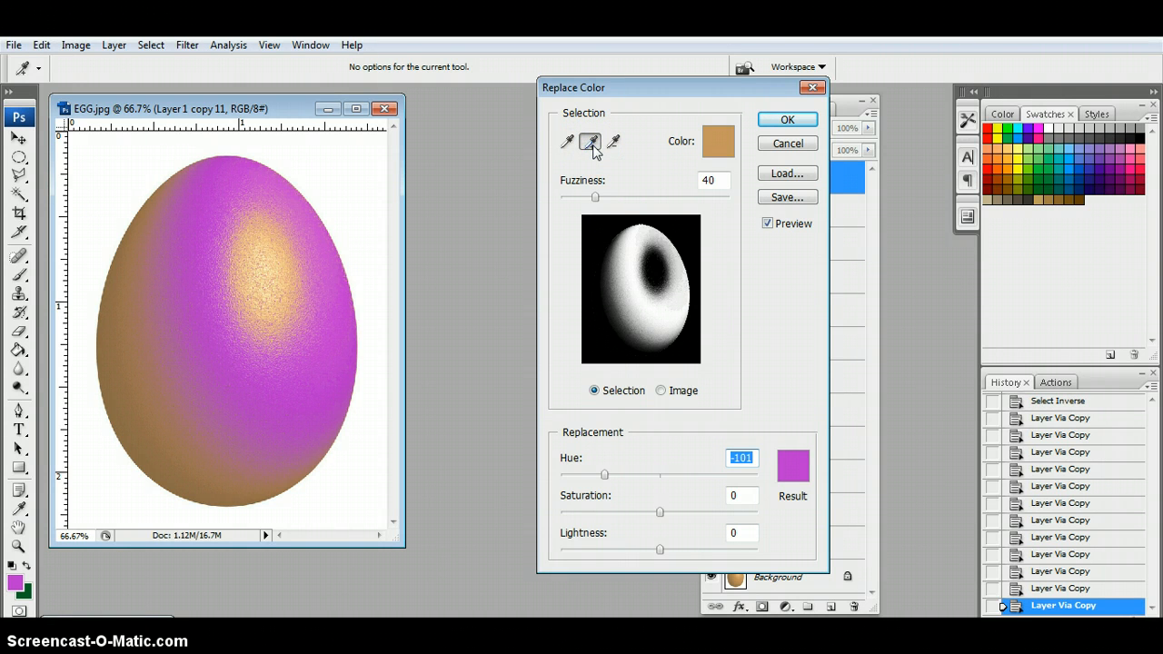
{"action": "left_click", "coordinate": [270, 330]}
{"action": "left_click", "coordinate": [295, 270]}
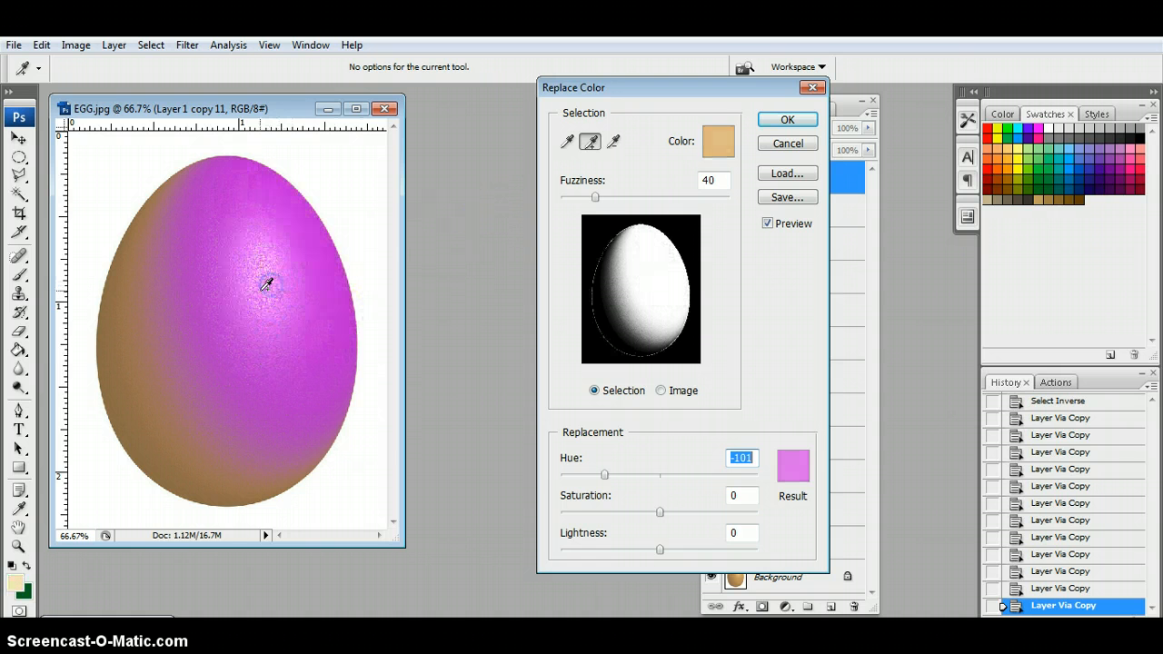
{"action": "left_click", "coordinate": [199, 341]}
{"action": "left_click", "coordinate": [168, 387]}
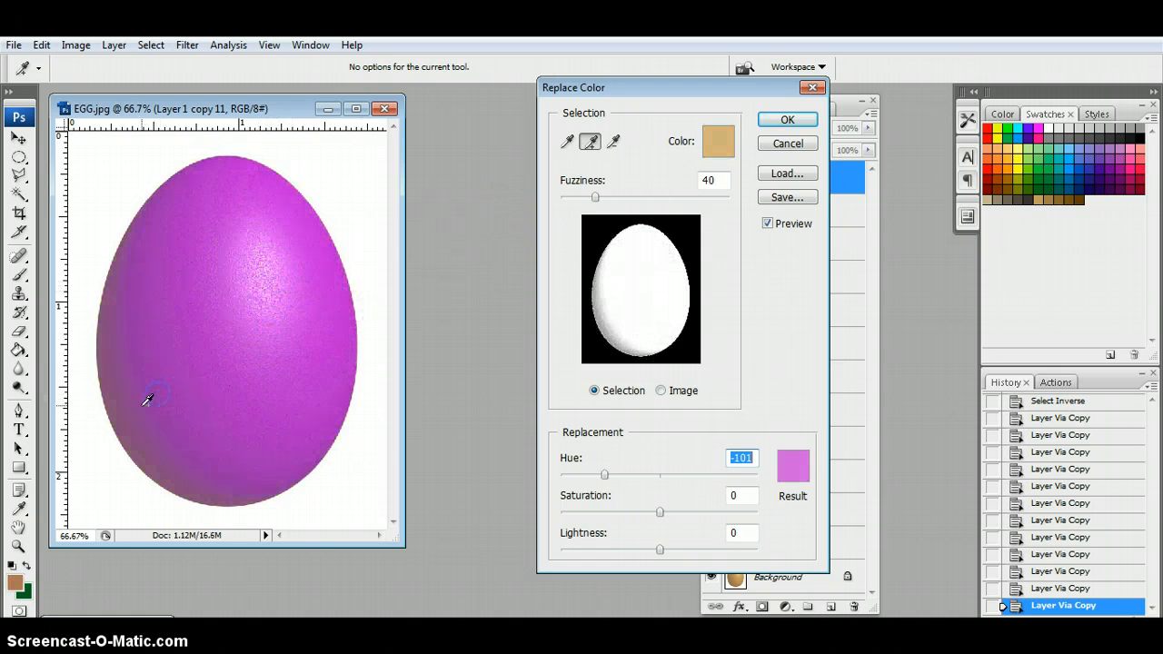
{"action": "left_click", "coordinate": [136, 408]}
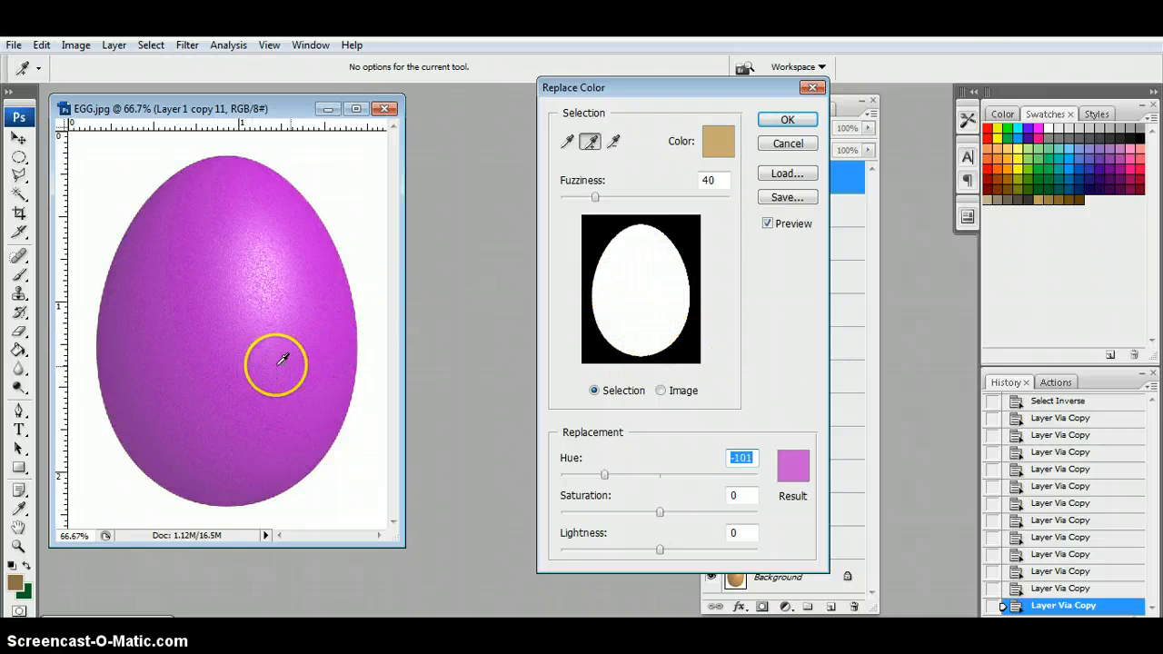
{"action": "left_click", "coordinate": [772, 123]}
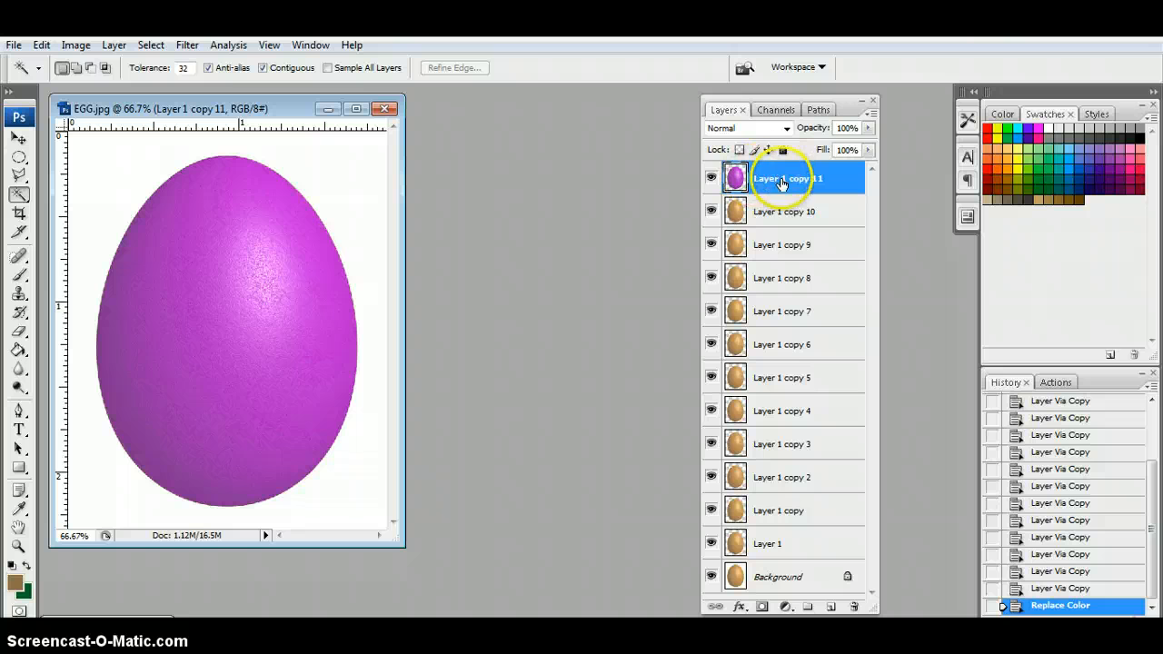
Hide the purple egg layer and start Replace Color on Layer 1 copy 10 with a replacement hue of +143.
{"action": "left_click", "coordinate": [711, 179]}
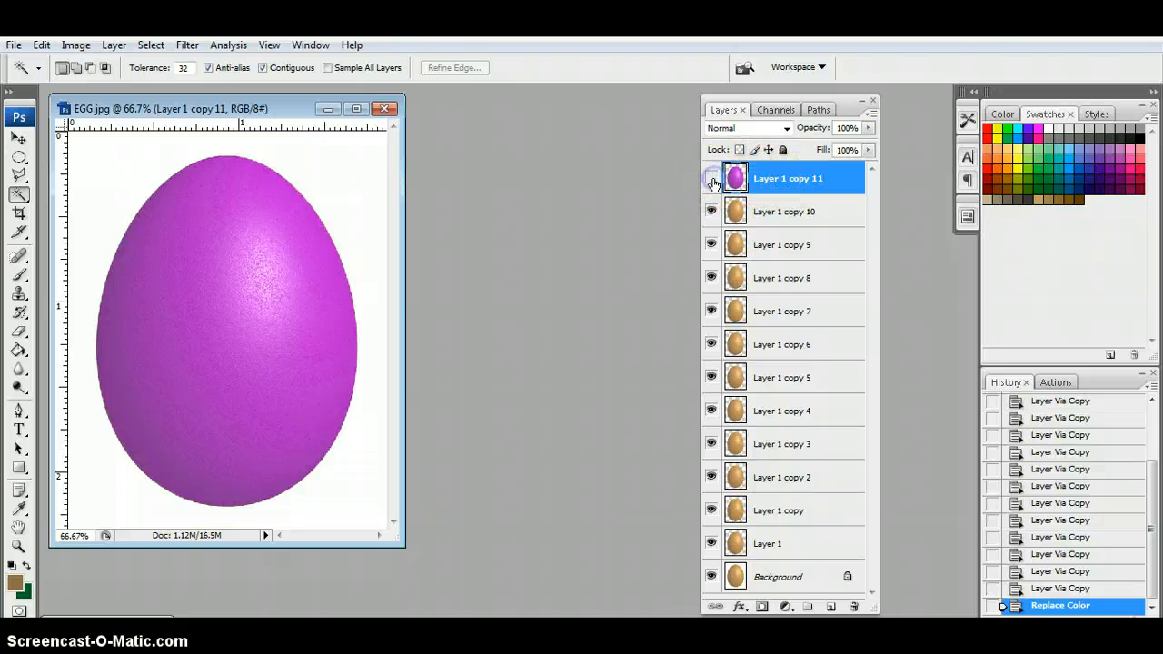
{"action": "left_click", "coordinate": [771, 212]}
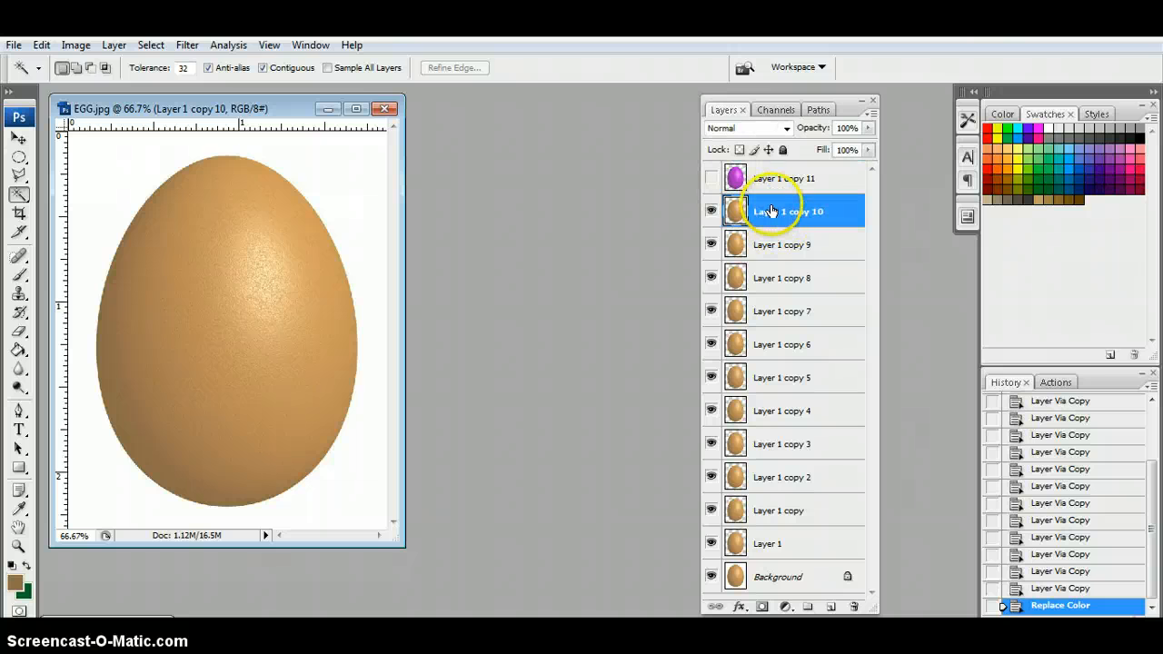
{"action": "left_click", "coordinate": [78, 45]}
{"action": "mouse_move", "coordinate": [61, 90]}
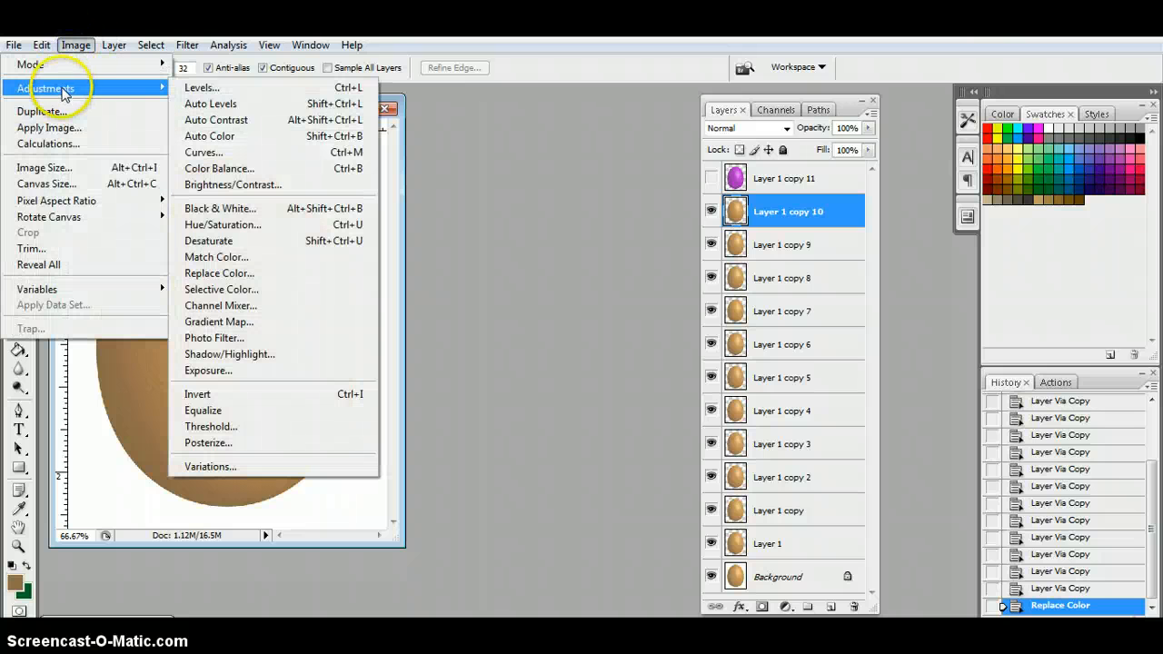
{"action": "left_click", "coordinate": [221, 277]}
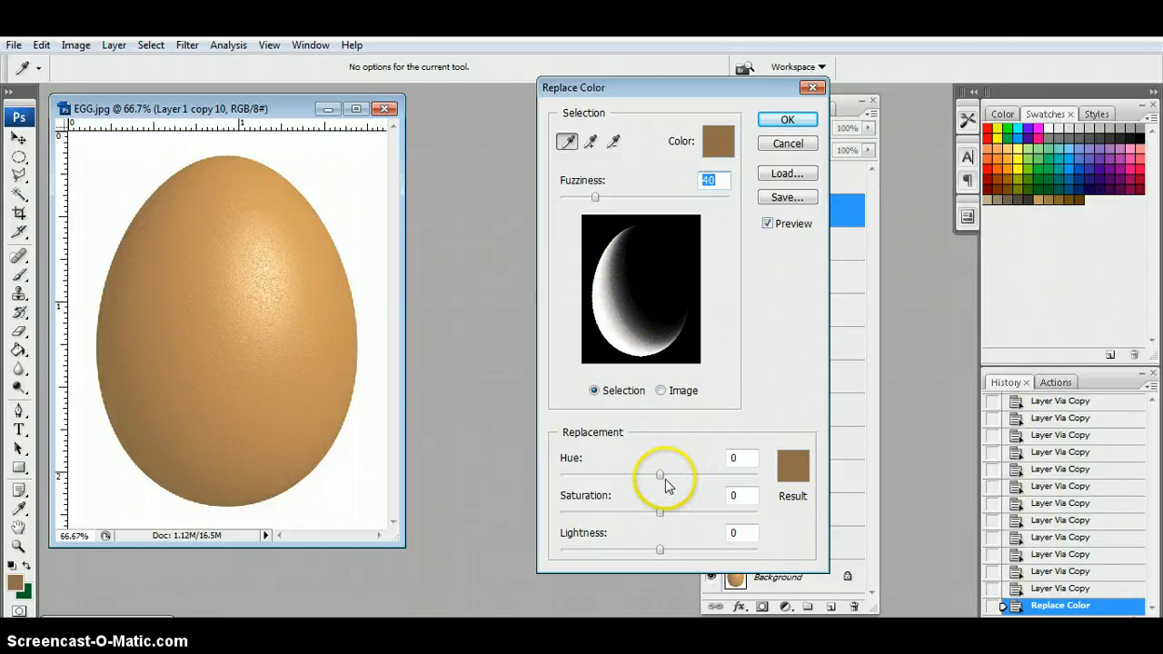
{"action": "left_click_drag", "start_coordinate": [660, 474], "coordinate": [728, 473]}
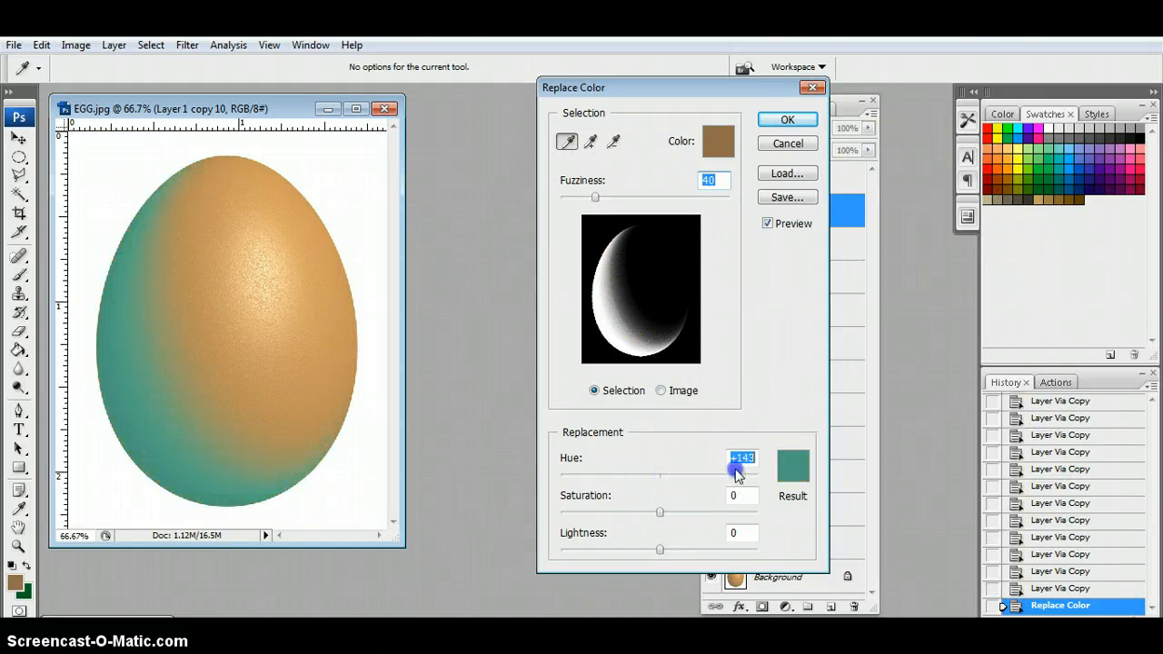
Add color samples to cover the whole egg on Layer 1 copy 10, fine-tune the replacement hue, and apply the change.
{"action": "left_click", "coordinate": [591, 142]}
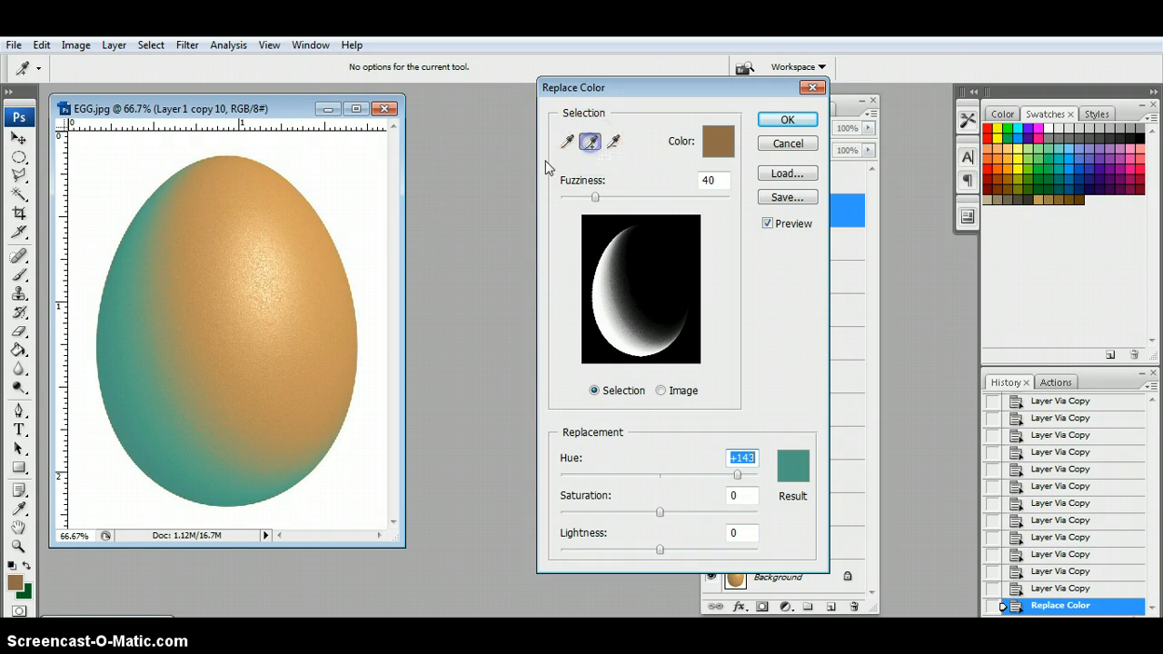
{"action": "left_click", "coordinate": [303, 262]}
{"action": "left_click", "coordinate": [253, 299]}
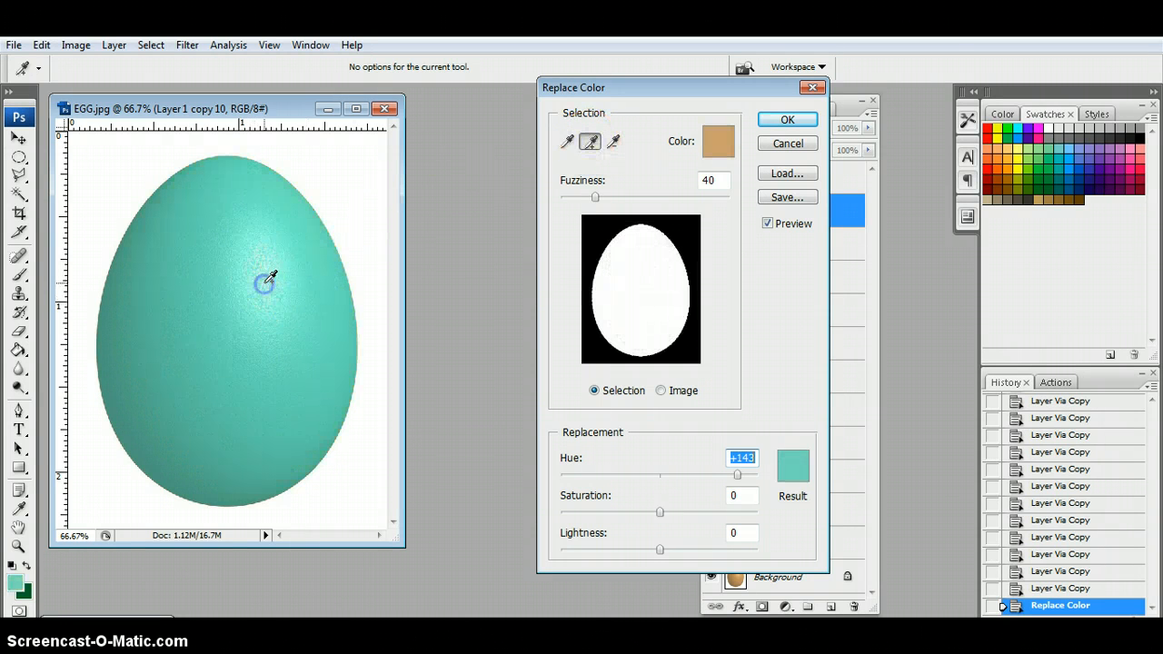
{"action": "left_click", "coordinate": [263, 418]}
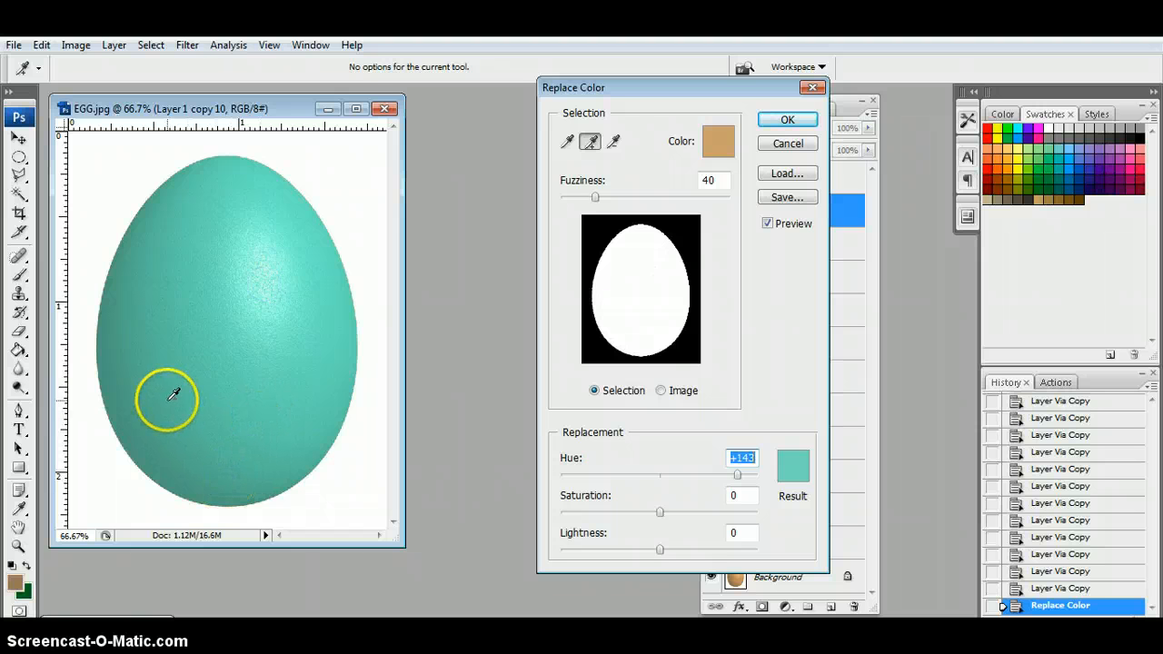
{"action": "left_click", "coordinate": [633, 287]}
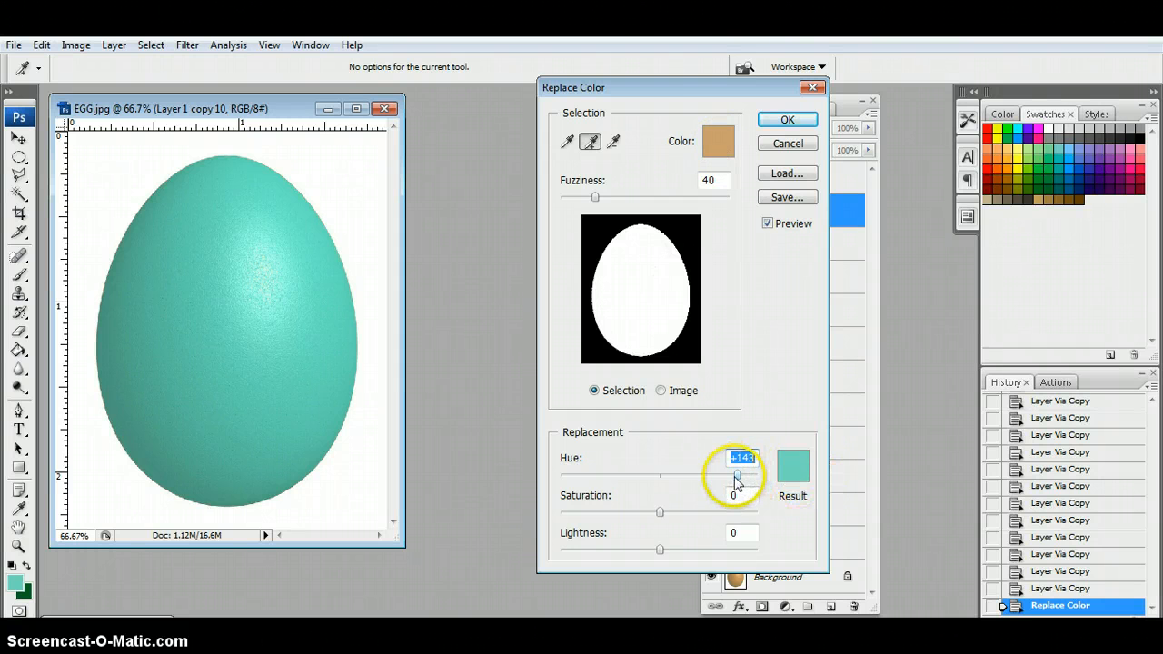
{"action": "mouse_move", "coordinate": [736, 475]}
{"action": "left_mouse_down"}
{"action": "mouse_move", "coordinate": [610, 475]}
{"action": "mouse_move", "coordinate": [738, 479]}
{"action": "left_mouse_up"}
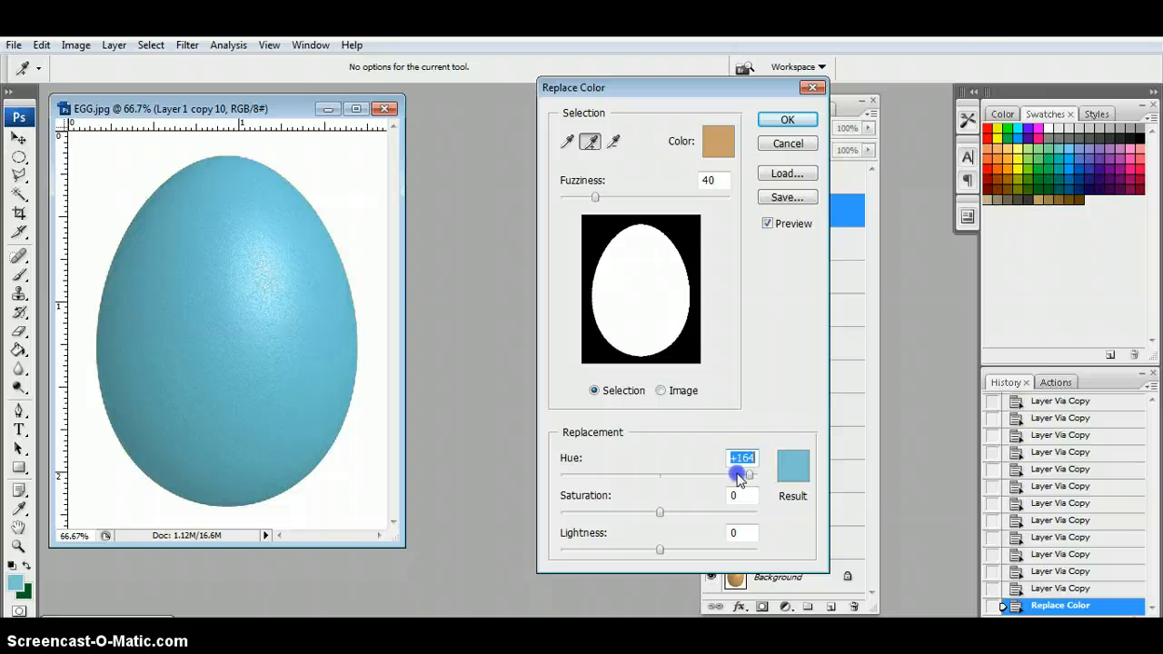
{"action": "left_click", "coordinate": [799, 118]}
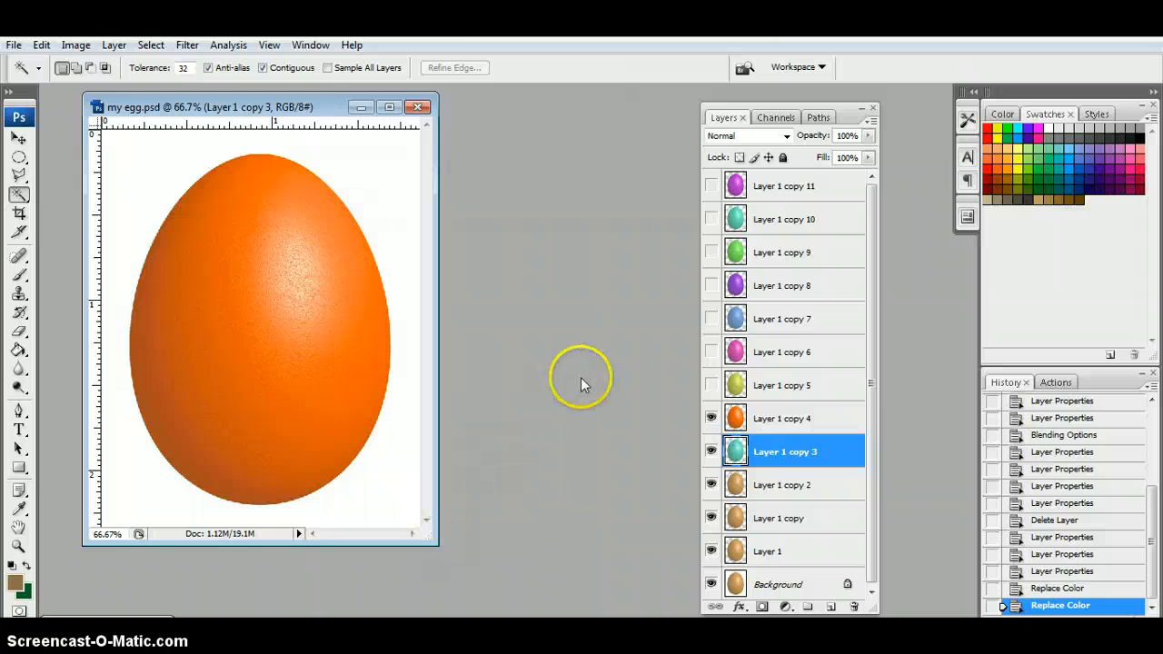
Hide the orange egg layer briefly to view the dotted turquoise egg beneath it, and show it again.
{"action": "left_click", "coordinate": [712, 419]}
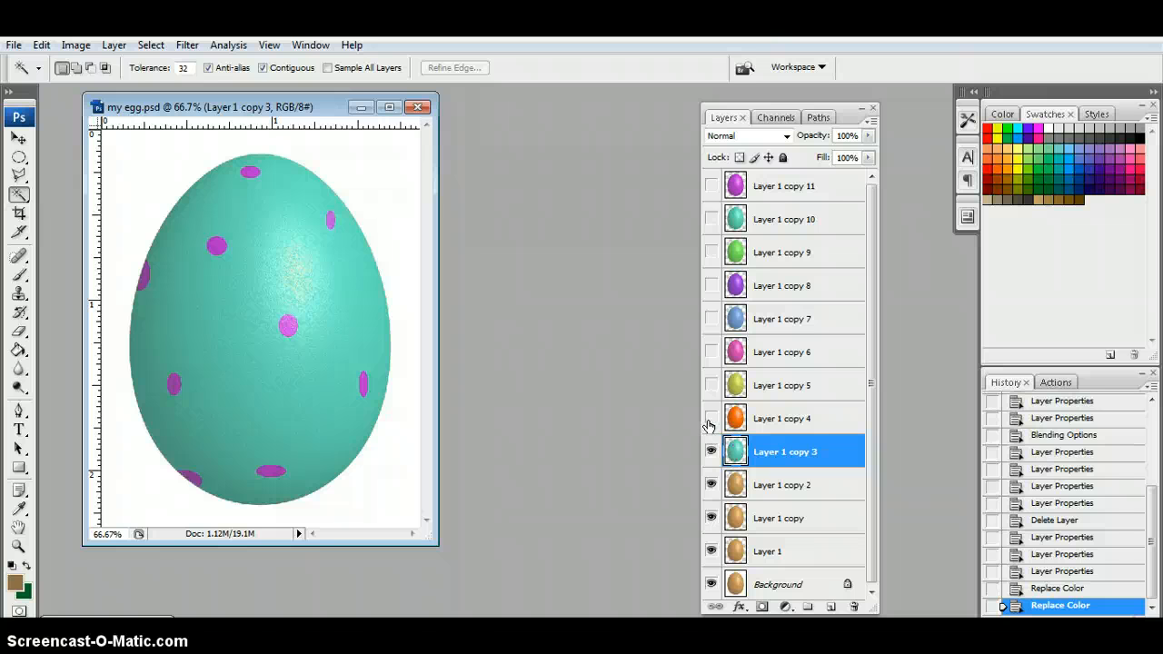
{"action": "left_click", "coordinate": [711, 419]}
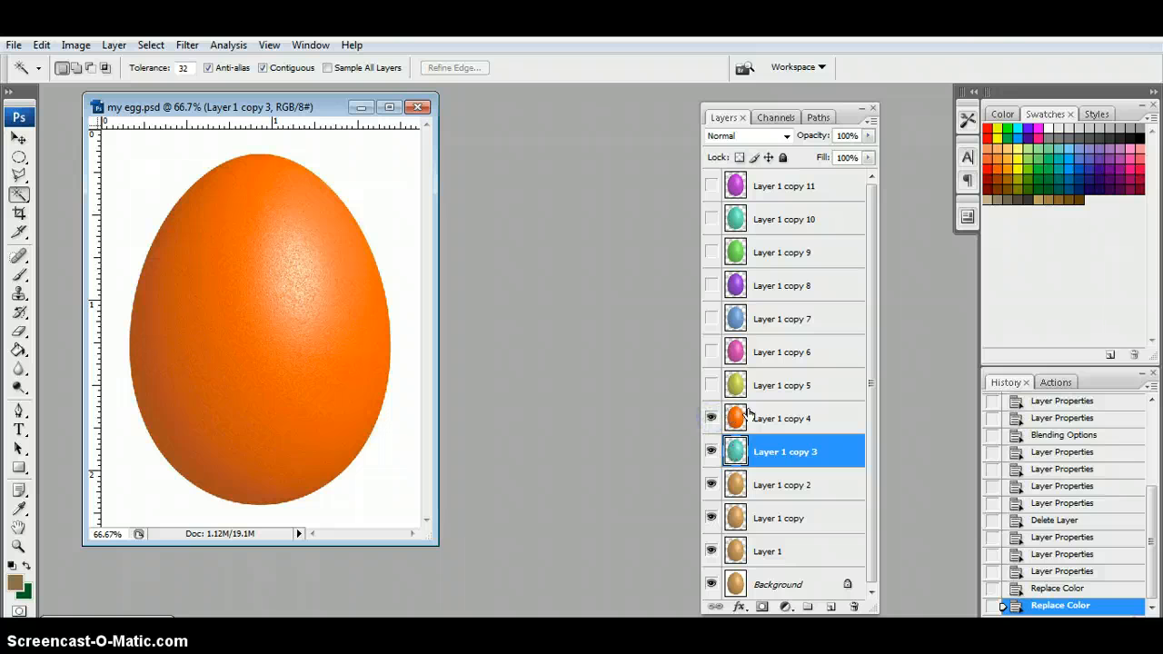
On Layer 1 copy 4, start an additive elliptical selection with five differently sized dots across the upper part of the orange egg.
{"action": "left_click", "coordinate": [745, 419]}
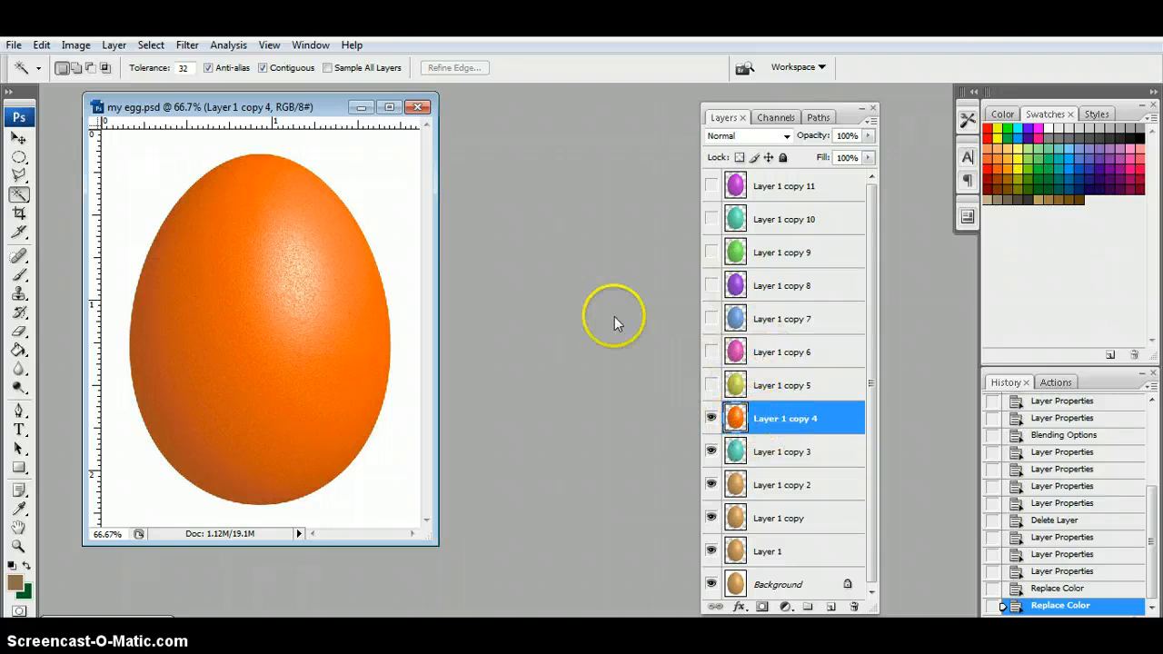
{"action": "left_click", "coordinate": [19, 158]}
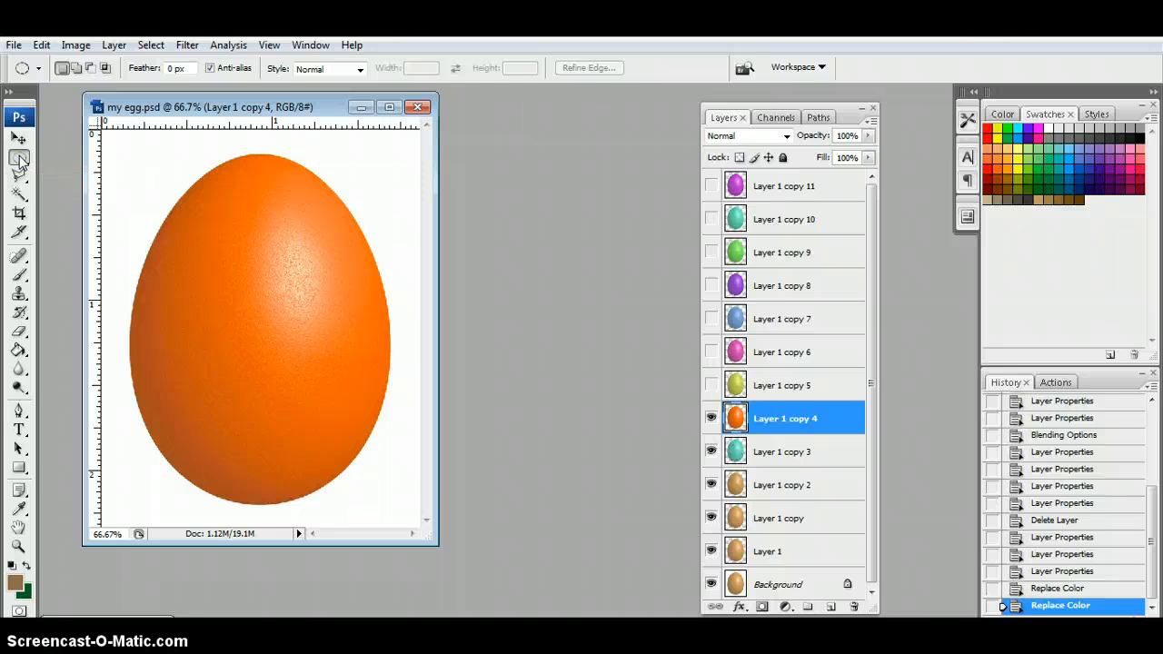
{"action": "left_click", "coordinate": [64, 70]}
{"action": "left_click", "coordinate": [77, 69]}
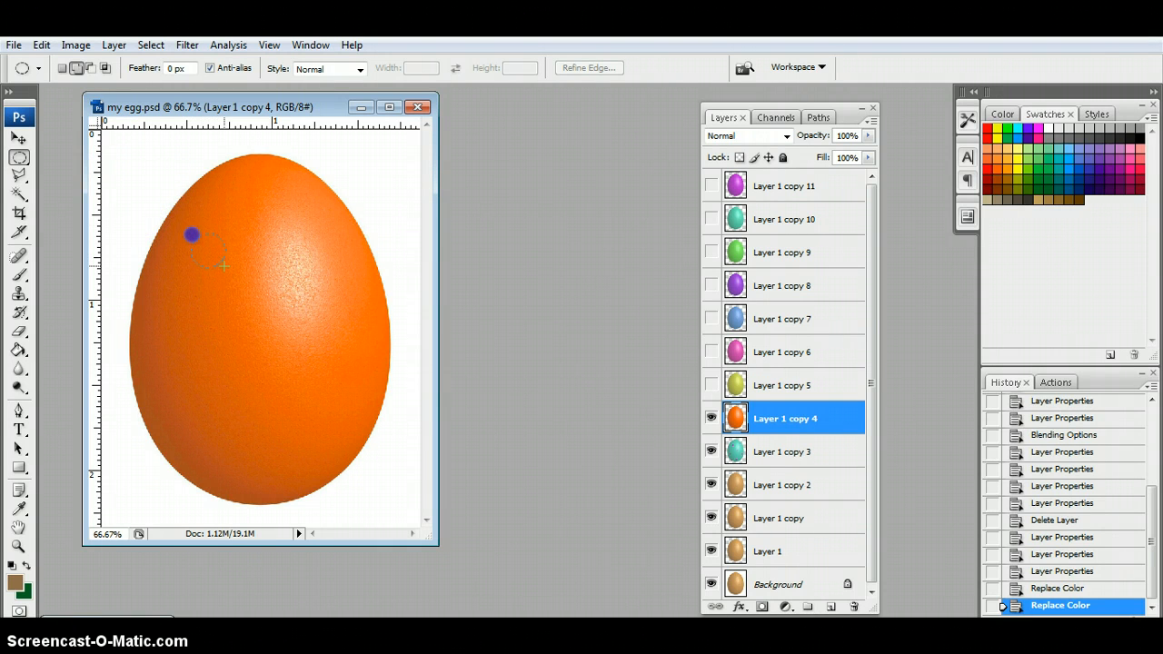
{"action": "left_click_drag", "start_coordinate": [222, 264], "coordinate": [224, 266]}
{"action": "left_click_drag", "start_coordinate": [265, 198], "coordinate": [289, 222]}
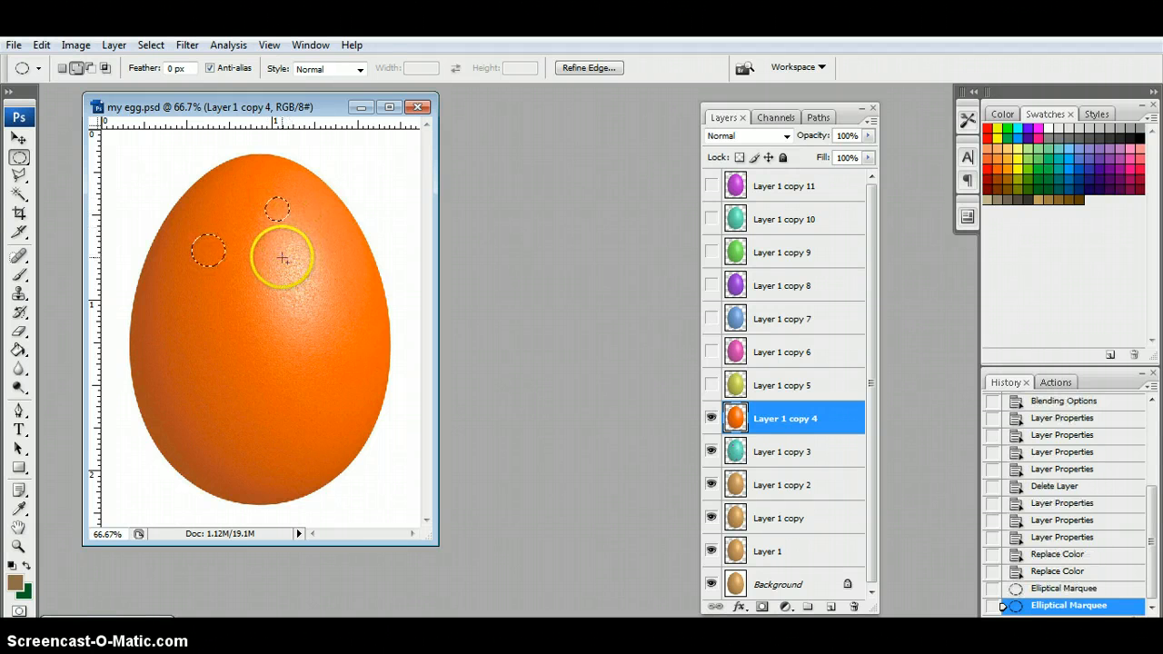
{"action": "left_click_drag", "start_coordinate": [282, 259], "coordinate": [322, 302]}
{"action": "left_click_drag", "start_coordinate": [343, 238], "coordinate": [354, 252]}
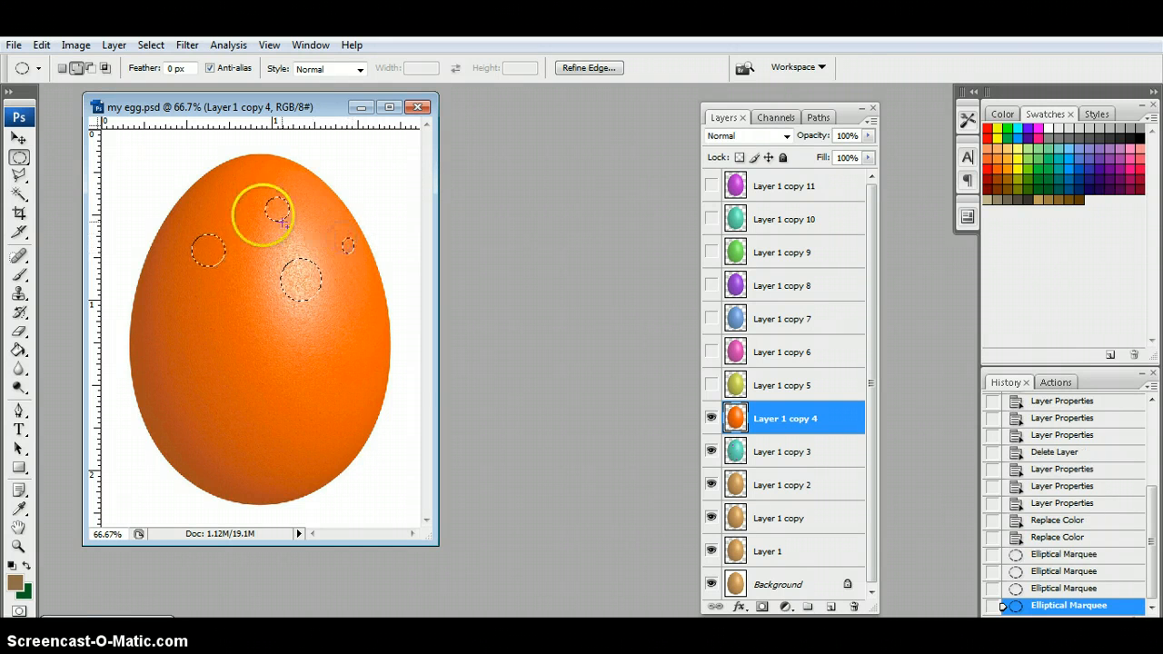
{"action": "left_click_drag", "start_coordinate": [200, 190], "coordinate": [199, 190]}
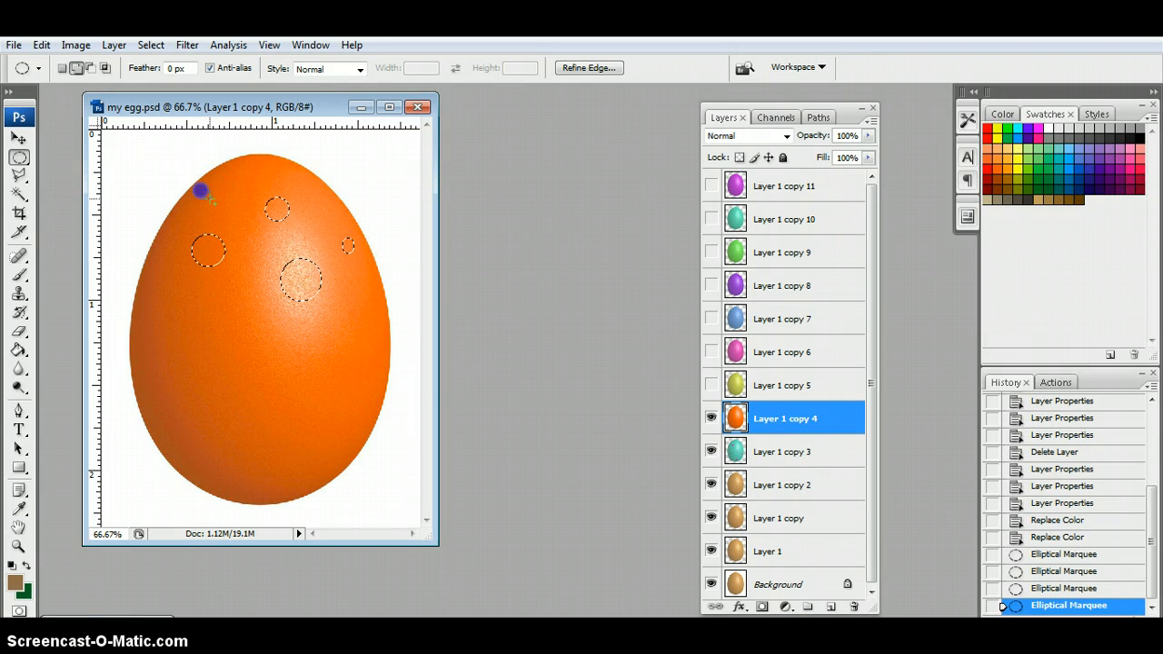
{"action": "left_click_drag", "start_coordinate": [200, 190], "coordinate": [214, 201]}
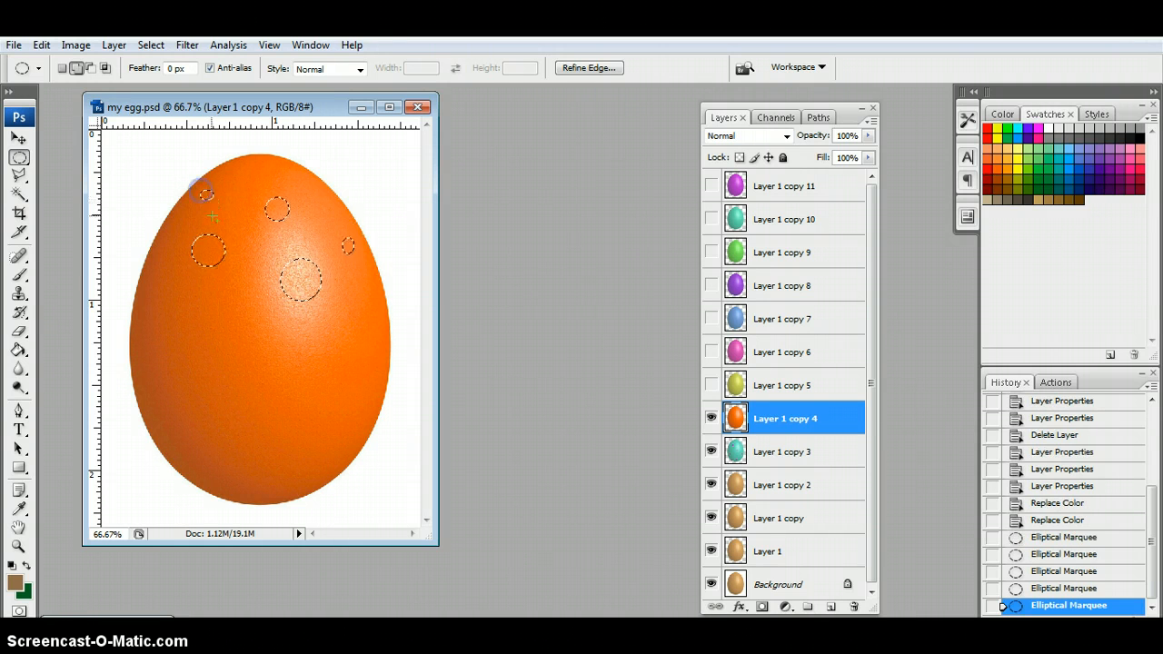
Add more round and narrow oval dots of varying sizes to the selection across the egg's middle and lower part.
{"action": "left_click_drag", "start_coordinate": [151, 292], "coordinate": [279, 383]}
{"action": "left_click_drag", "start_coordinate": [240, 296], "coordinate": [249, 305]}
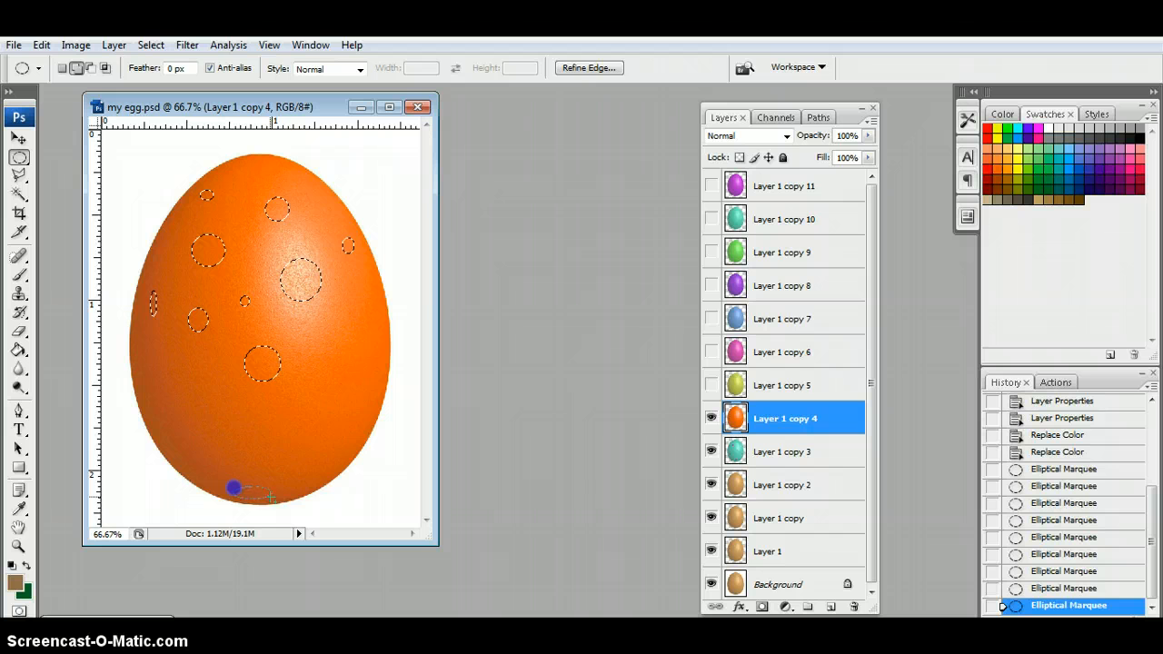
{"action": "left_click_drag", "start_coordinate": [233, 488], "coordinate": [270, 498]}
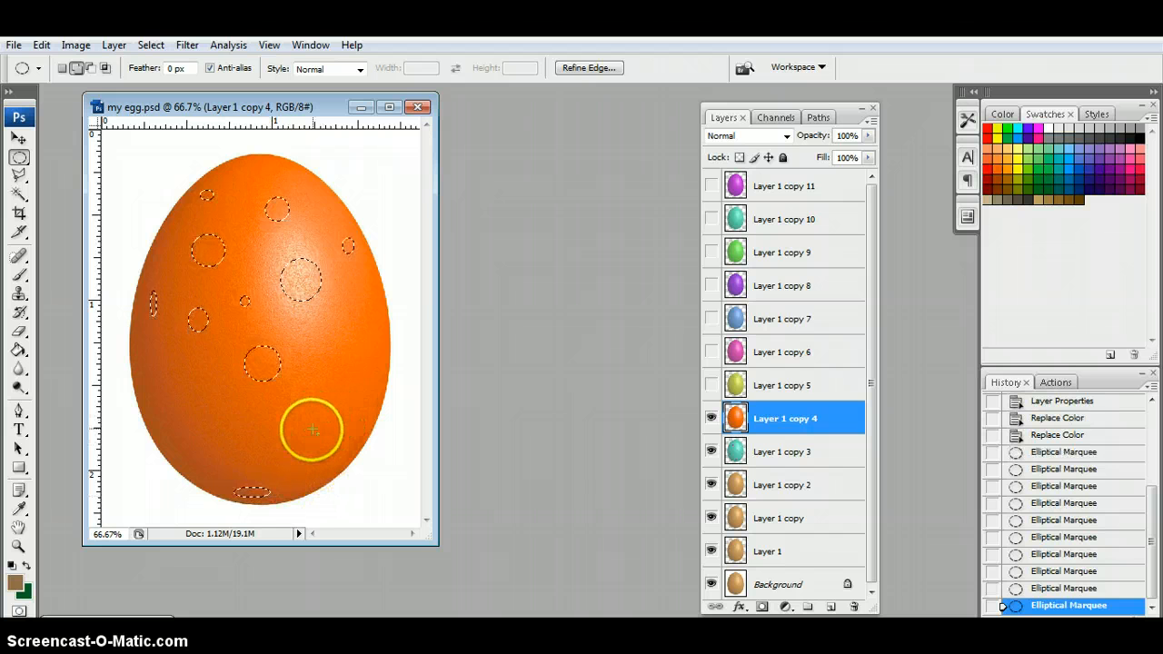
{"action": "left_click_drag", "start_coordinate": [293, 439], "coordinate": [313, 458]}
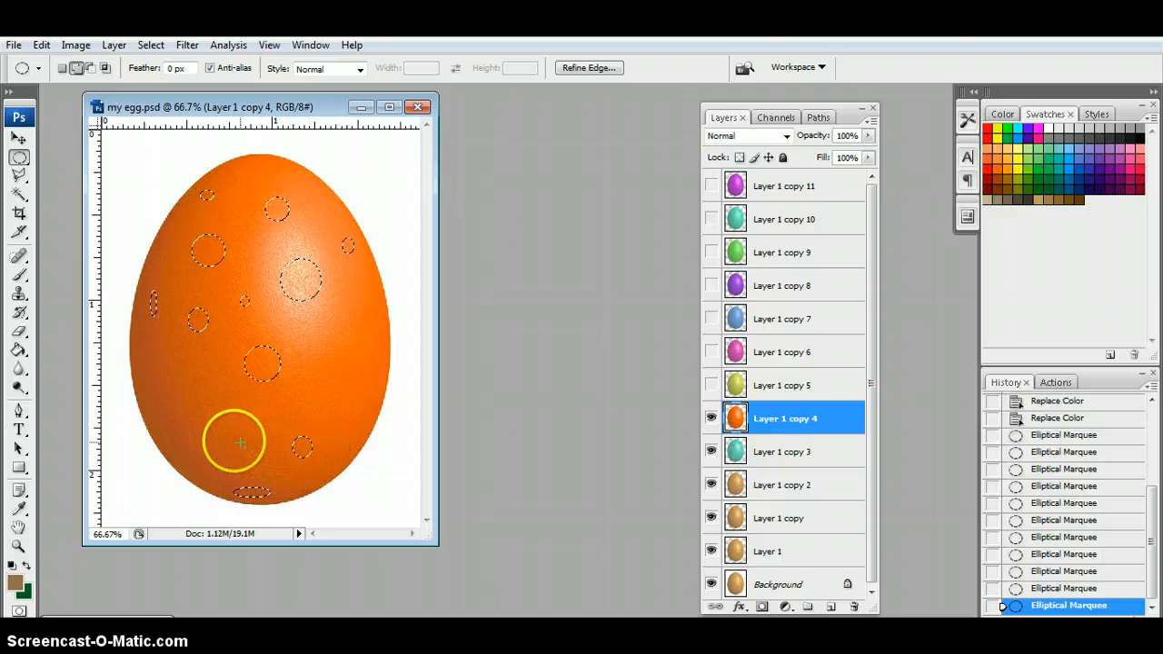
{"action": "left_click_drag", "start_coordinate": [214, 425], "coordinate": [230, 442]}
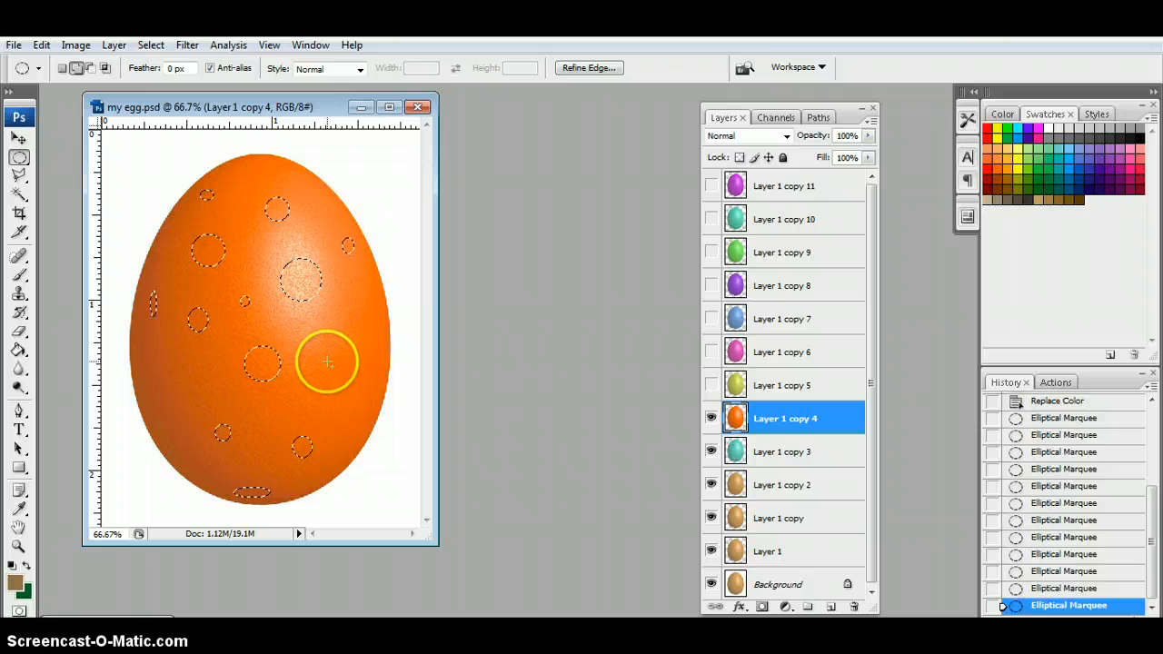
{"action": "left_click_drag", "start_coordinate": [326, 363], "coordinate": [360, 398]}
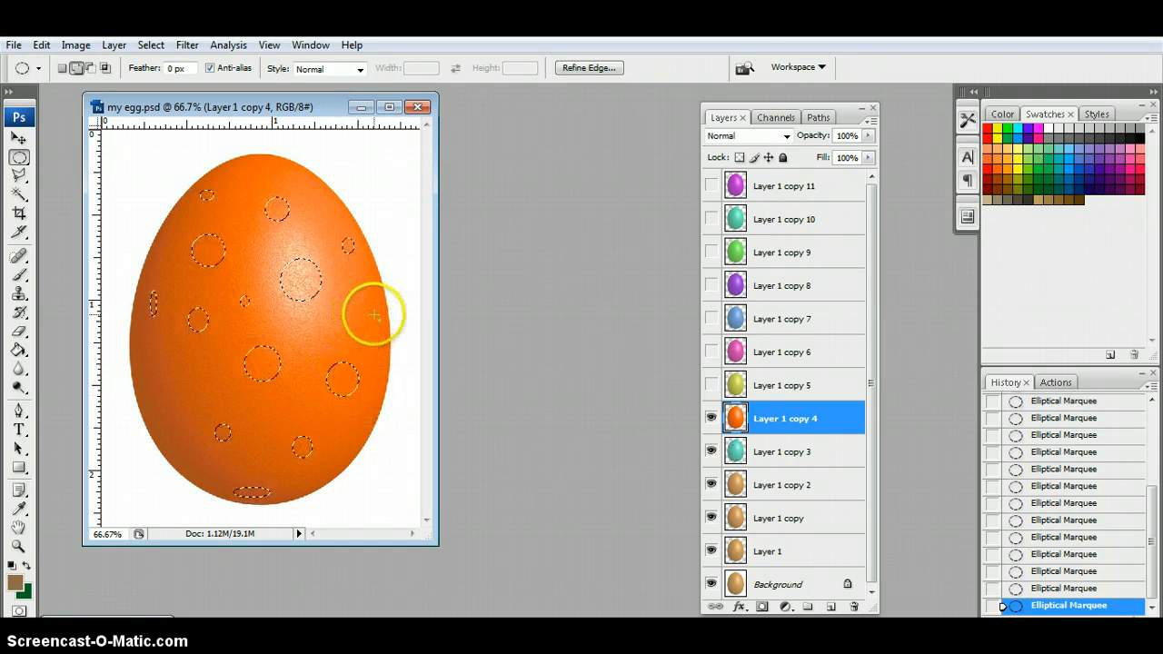
Add dots overlapping the egg's outline on both sides and at the top, plus a small one inside the lower left area.
{"action": "left_click_drag", "start_coordinate": [374, 314], "coordinate": [392, 347]}
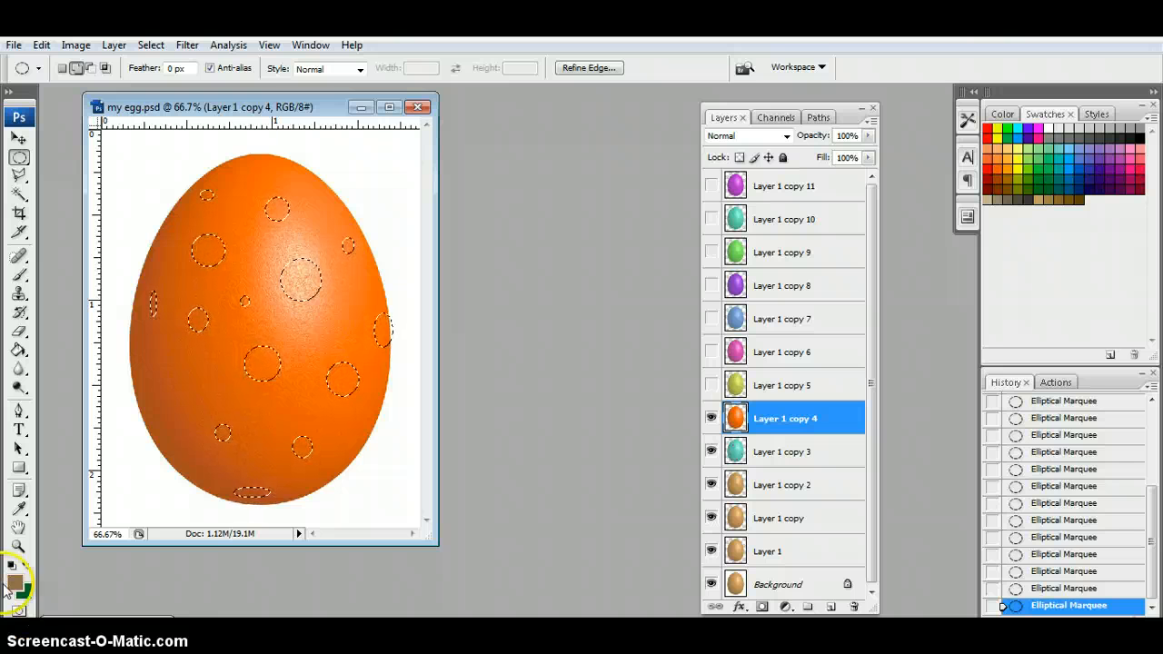
{"action": "left_click_drag", "start_coordinate": [118, 346], "coordinate": [194, 403]}
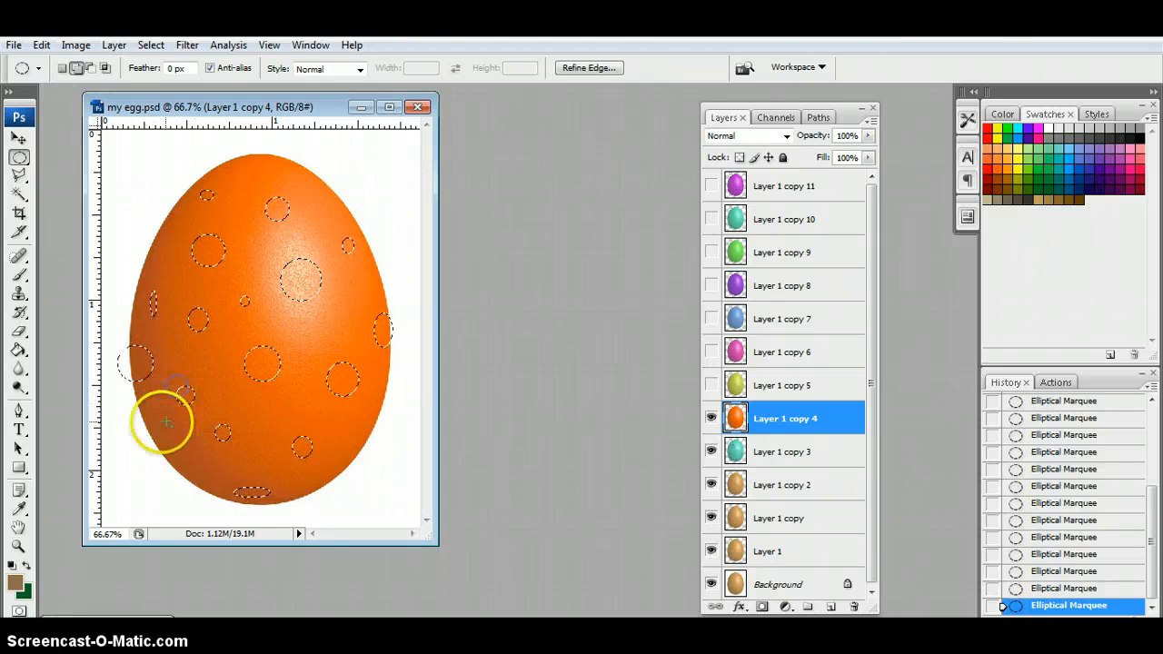
{"action": "left_click_drag", "start_coordinate": [139, 436], "coordinate": [139, 435]}
{"action": "left_click_drag", "start_coordinate": [180, 481], "coordinate": [192, 491]}
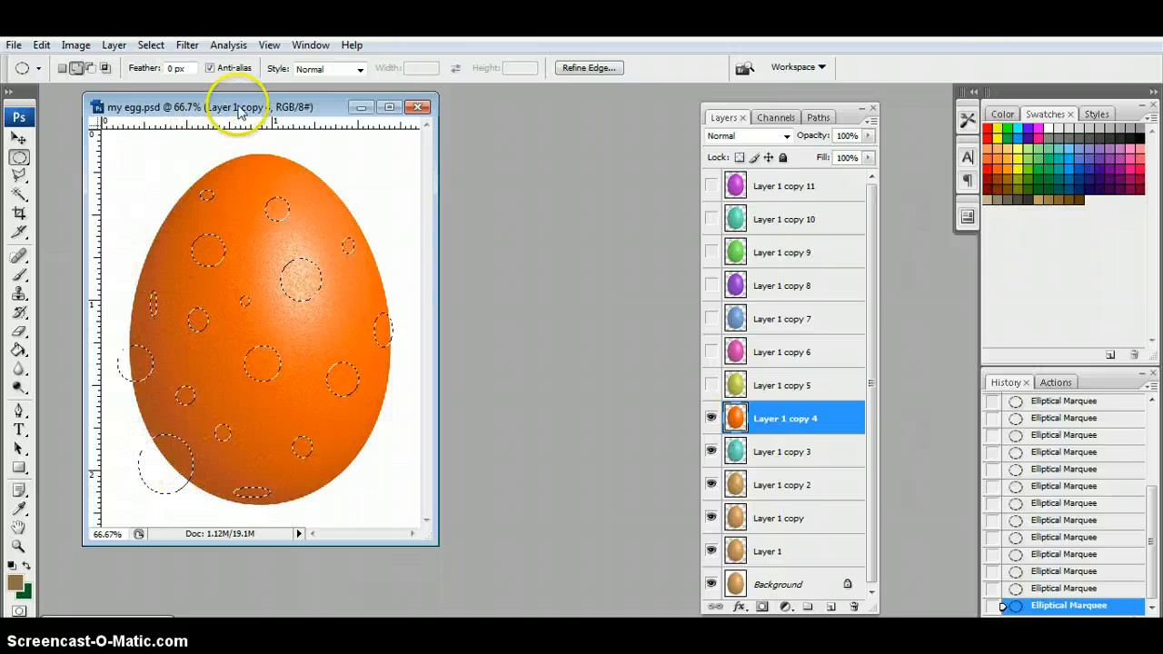
{"action": "left_click_drag", "start_coordinate": [245, 148], "coordinate": [340, 199]}
{"action": "left_click_drag", "start_coordinate": [155, 215], "coordinate": [139, 261]}
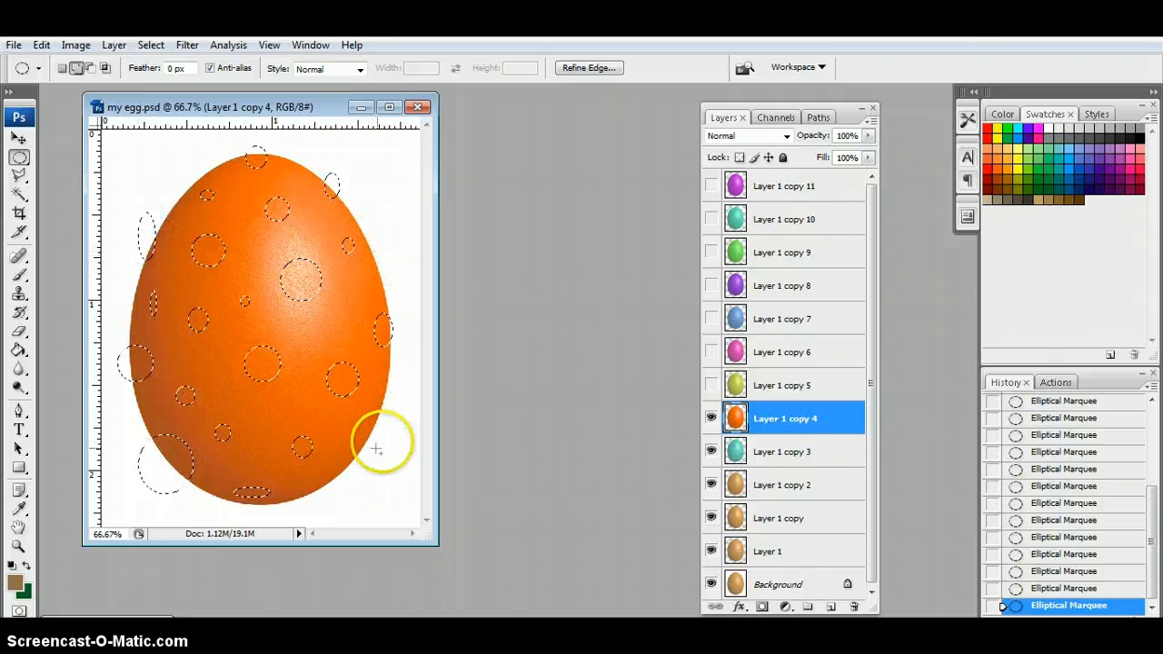
{"action": "left_click_drag", "start_coordinate": [361, 434], "coordinate": [379, 464]}
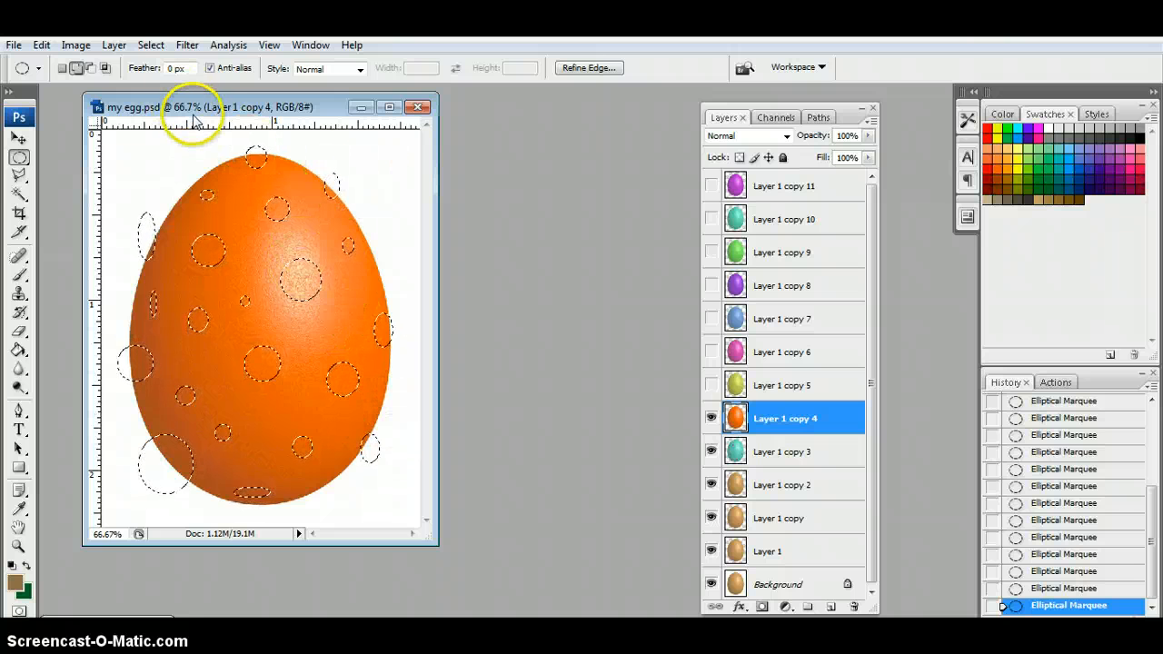
Start Replace Color on the selected dots, sample the orange in the highlight dot, and set the replacement hue to +71.
{"action": "left_click", "coordinate": [76, 45]}
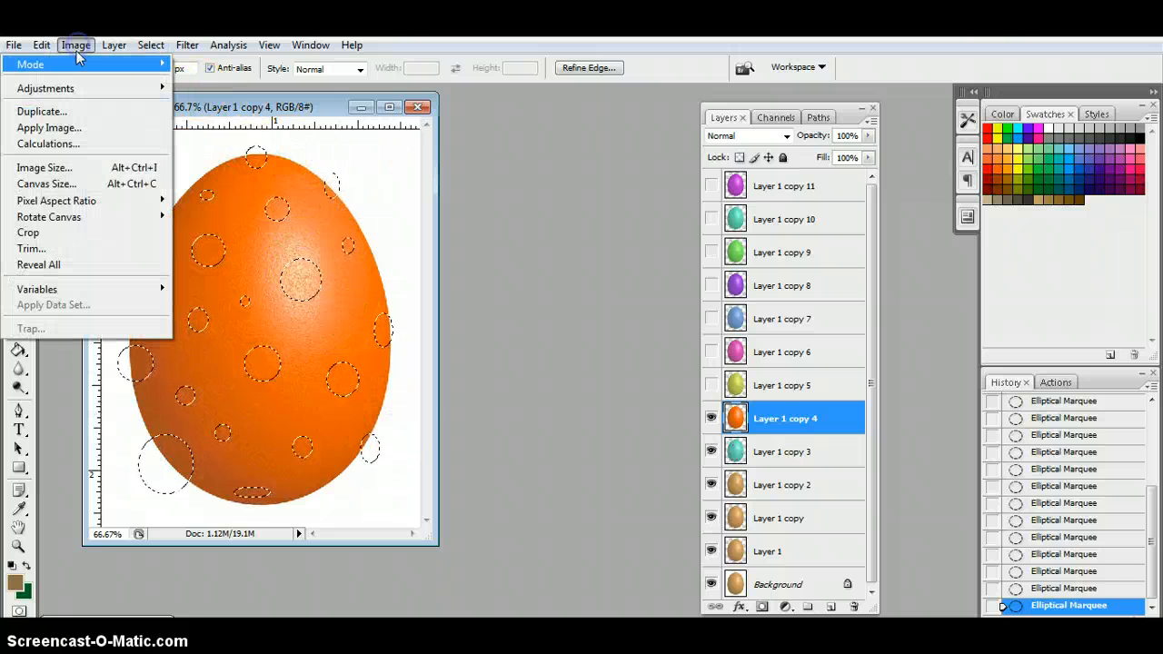
{"action": "left_click", "coordinate": [78, 89]}
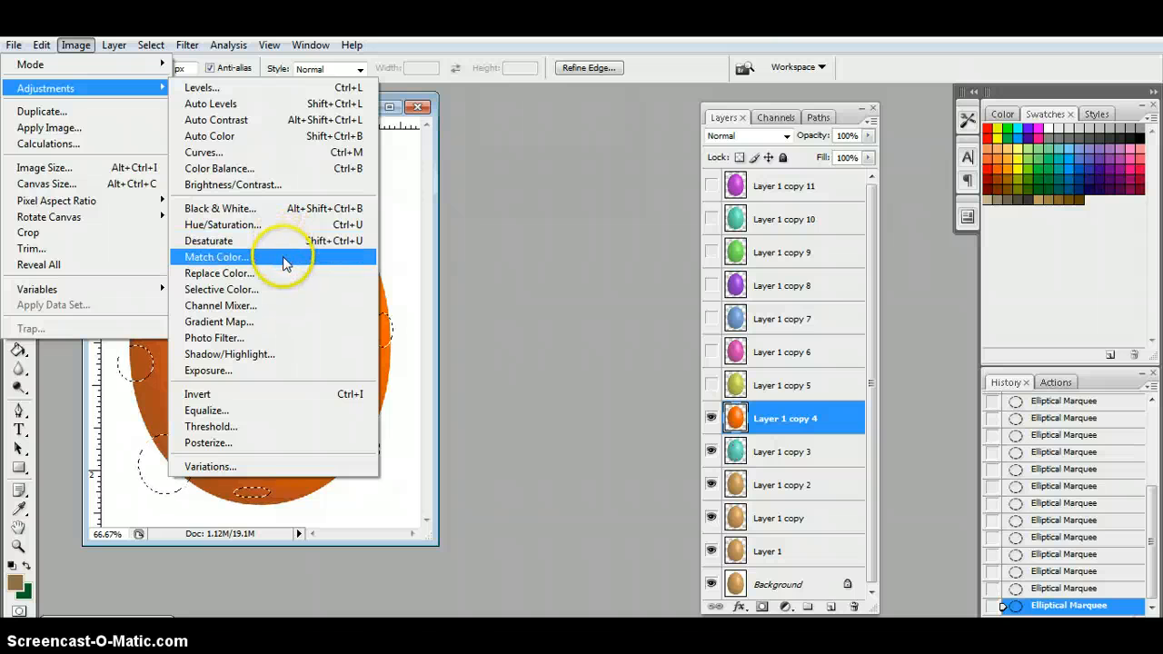
{"action": "left_click", "coordinate": [284, 276]}
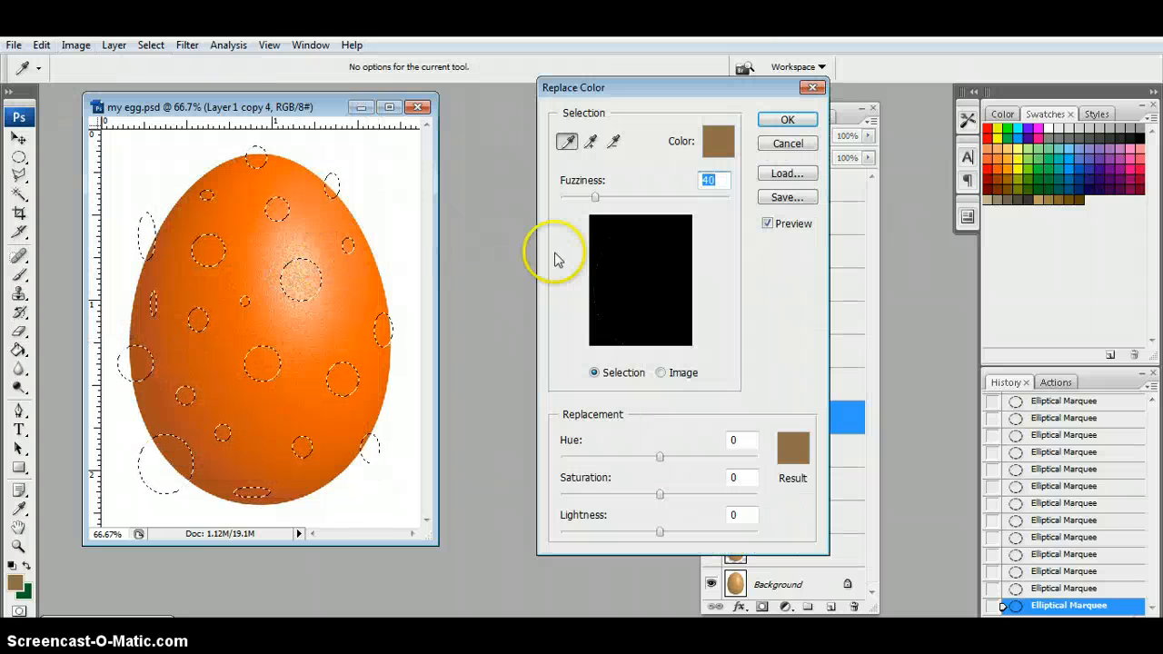
{"action": "left_click", "coordinate": [307, 288]}
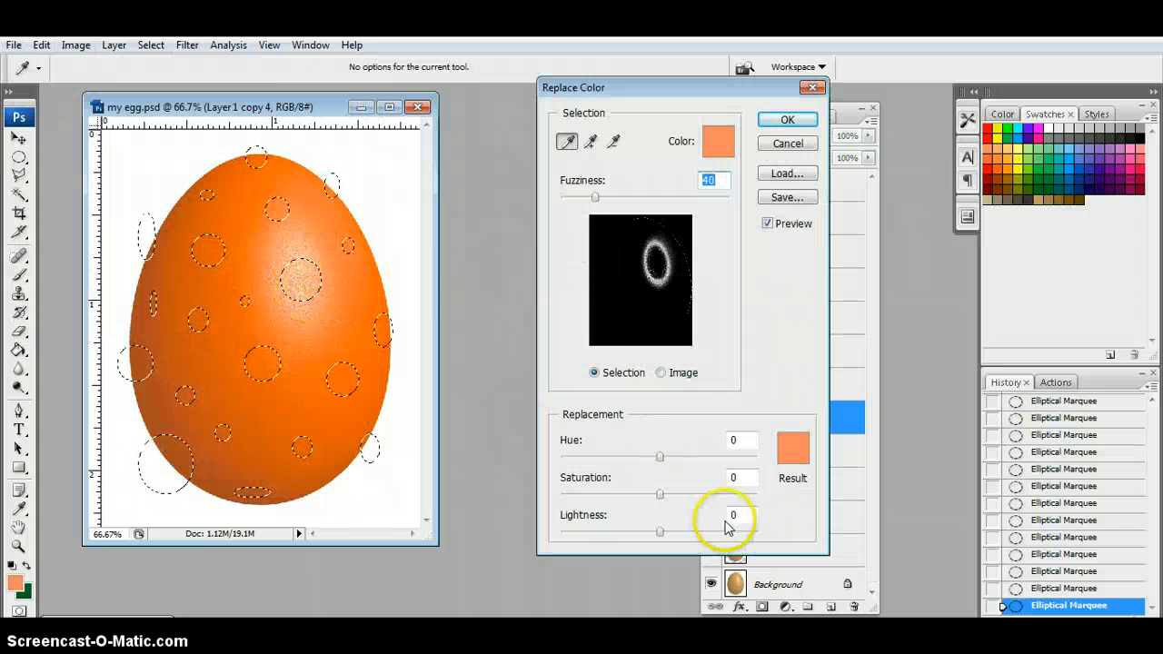
{"action": "left_click_drag", "start_coordinate": [662, 456], "coordinate": [698, 457]}
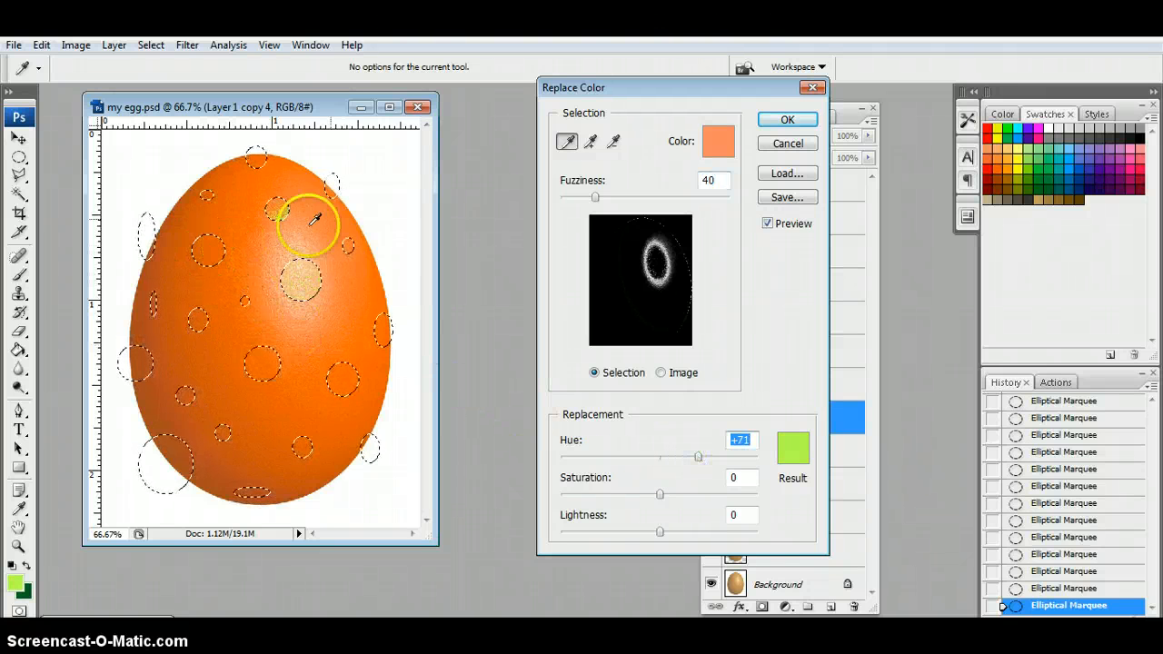
Add color samples from the midtone, shaded and highlight dots until the replacement covers every selected dot.
{"action": "left_click", "coordinate": [591, 141]}
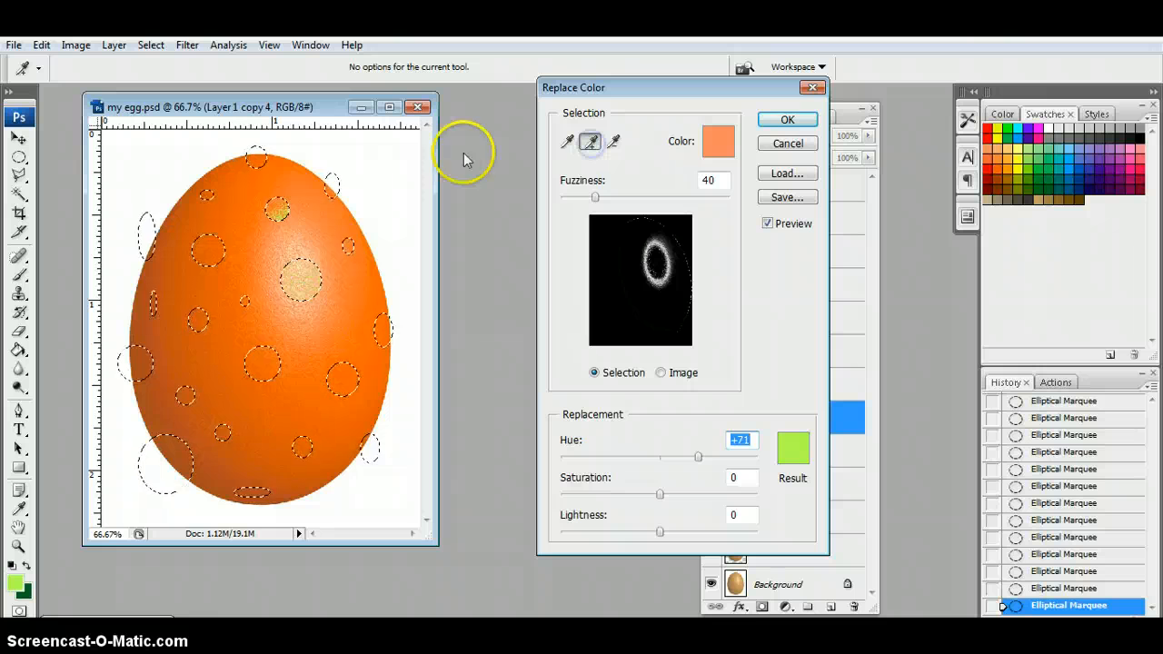
{"action": "left_click", "coordinate": [209, 247]}
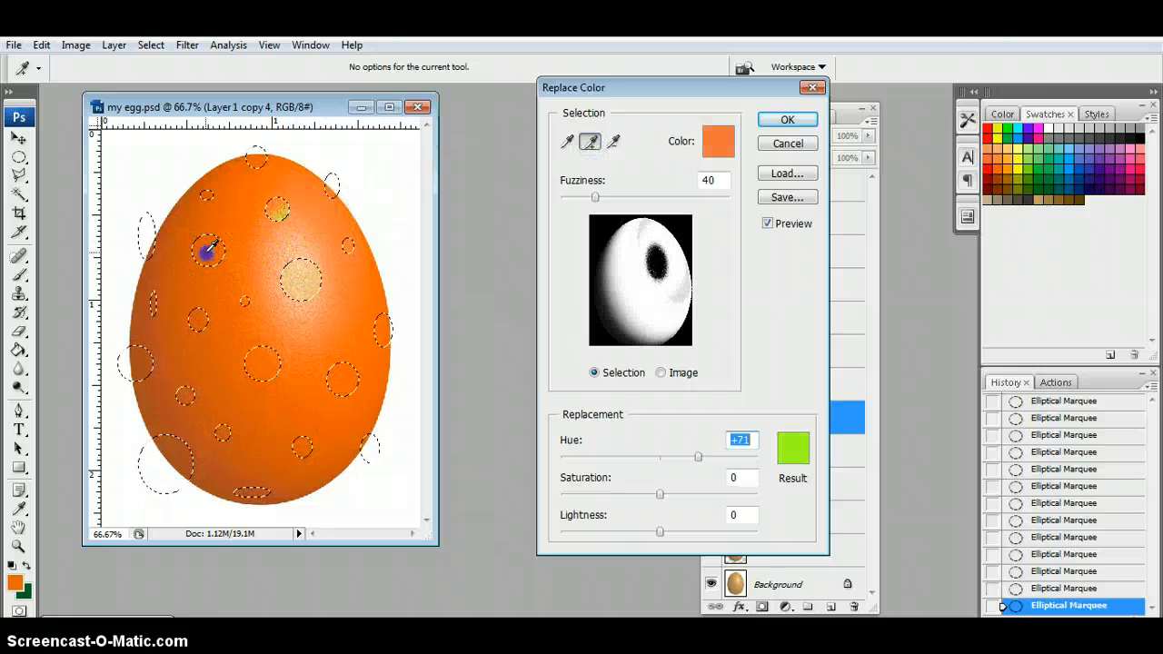
{"action": "left_click", "coordinate": [192, 443]}
{"action": "left_click", "coordinate": [153, 371]}
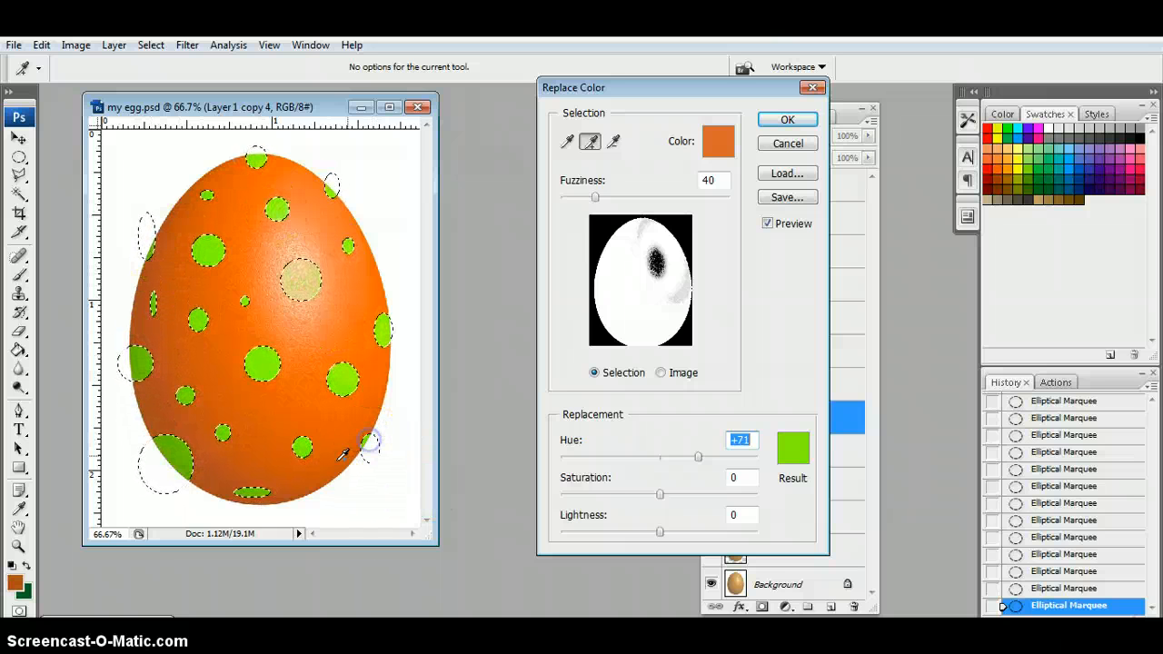
{"action": "left_click", "coordinate": [312, 284]}
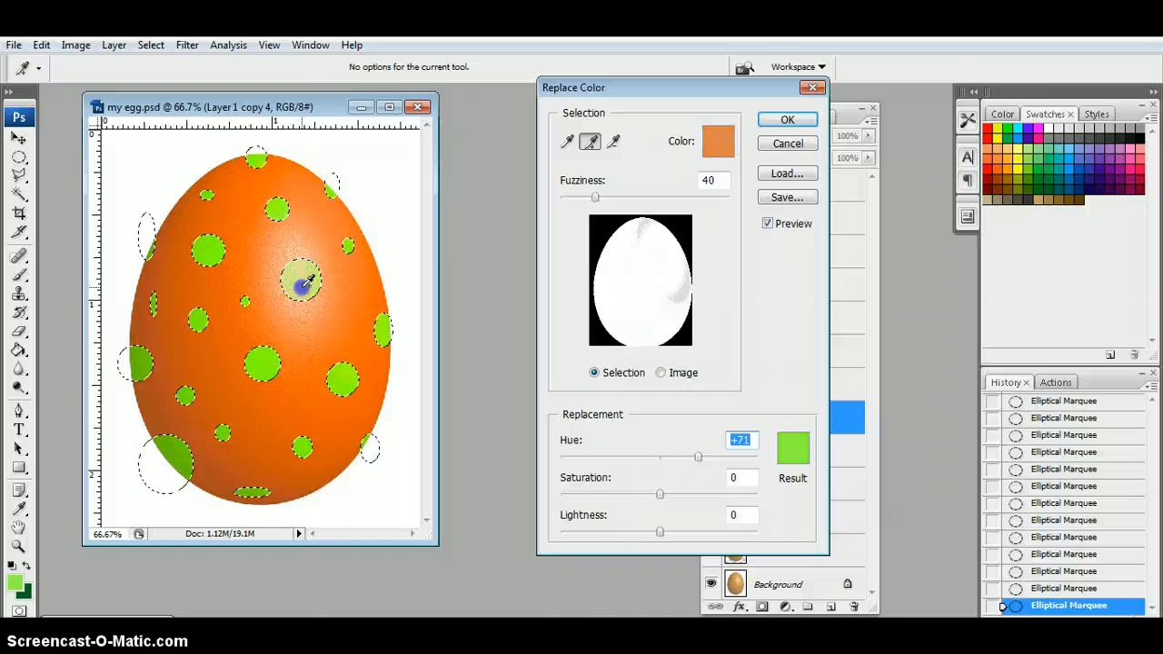
{"action": "left_click", "coordinate": [151, 250]}
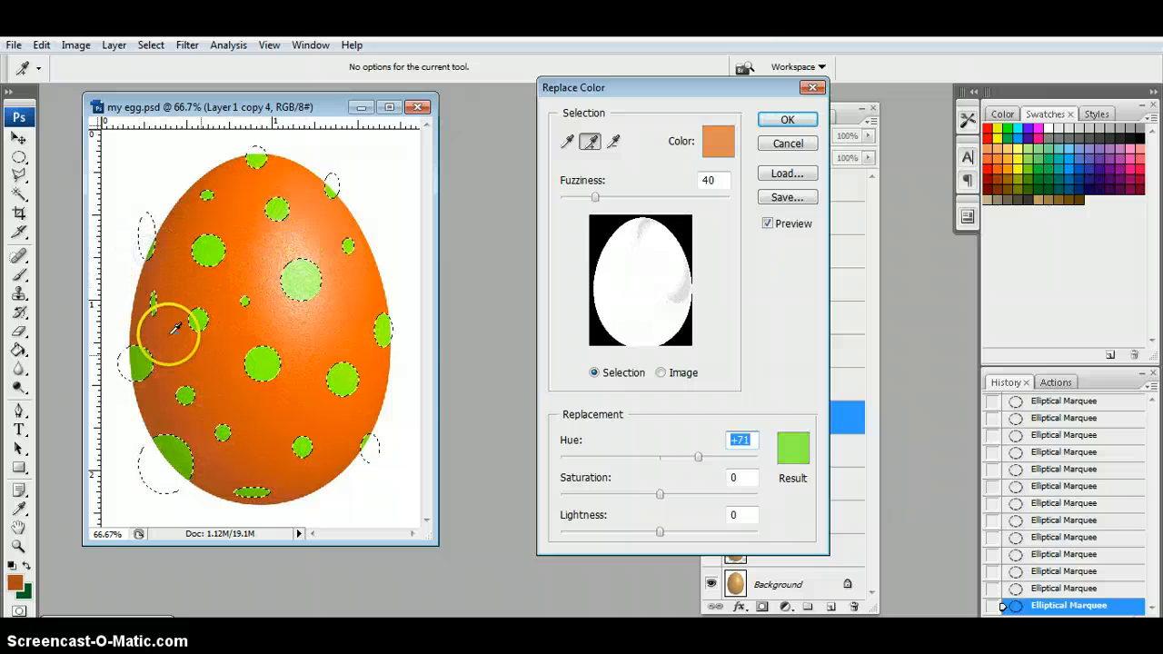
Set the replacement hue to +15 for golden dots, apply the color replacement, and clear the selection.
{"action": "left_click_drag", "start_coordinate": [697, 460], "coordinate": [669, 459]}
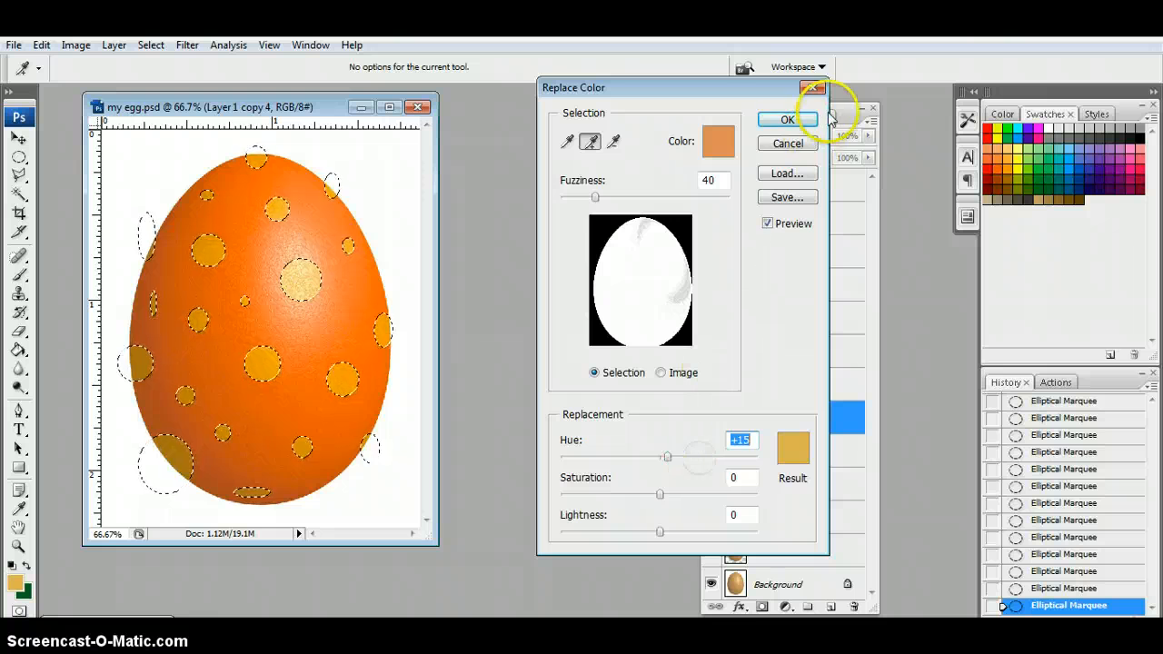
{"action": "left_click", "coordinate": [800, 122]}
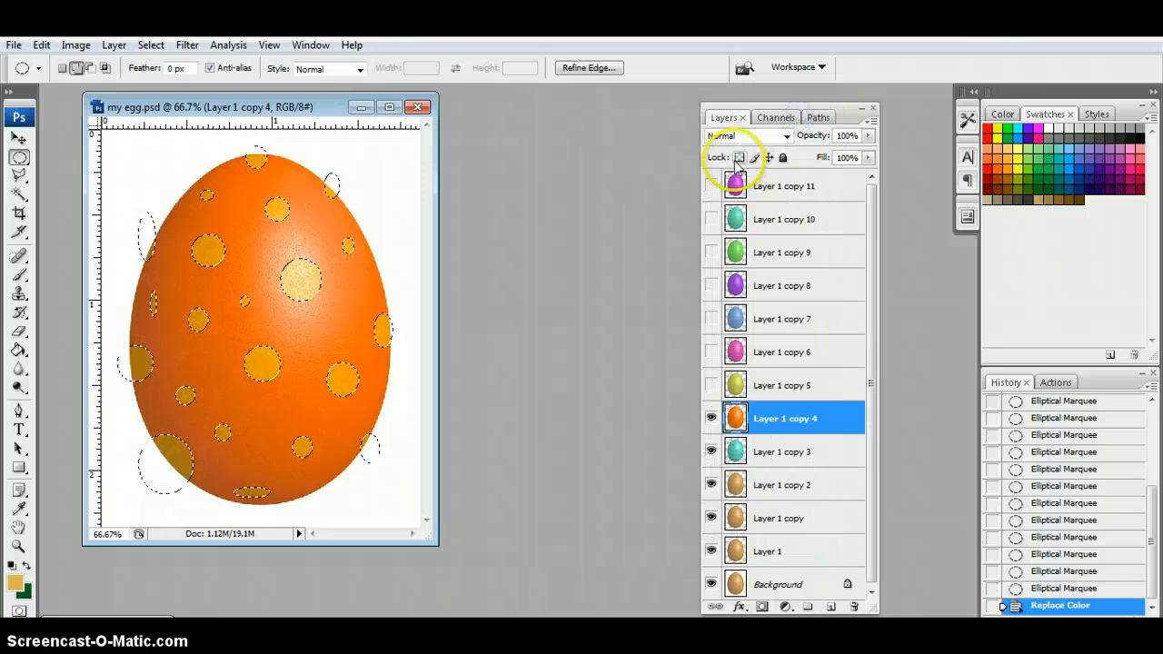
{"action": "key", "text": "ctrl+d"}
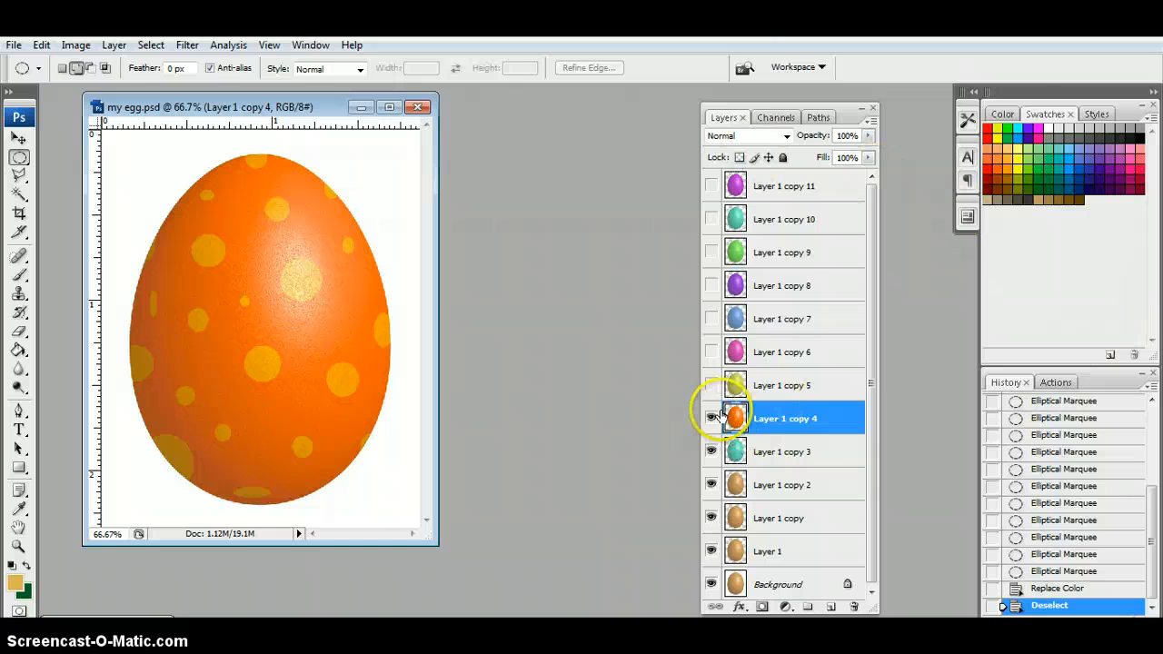
Show and activate Layer 1 copy 5, and select a curved band across the yellow egg by subtracting one wide ellipse from another.
{"action": "left_click", "coordinate": [711, 385]}
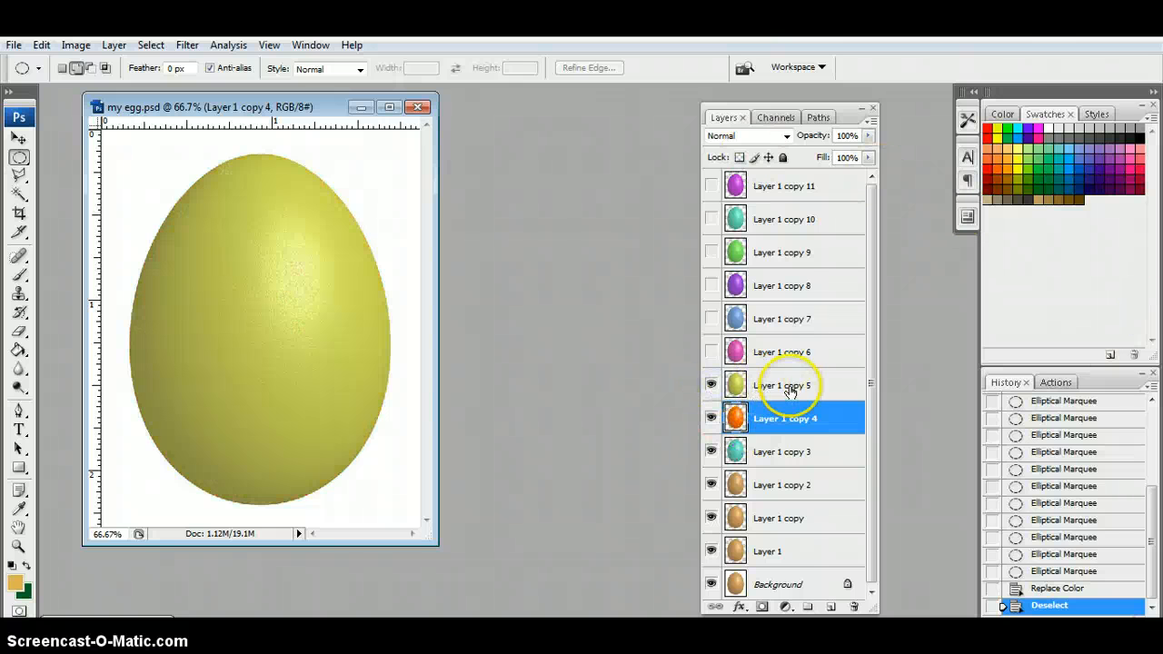
{"action": "left_click", "coordinate": [780, 385]}
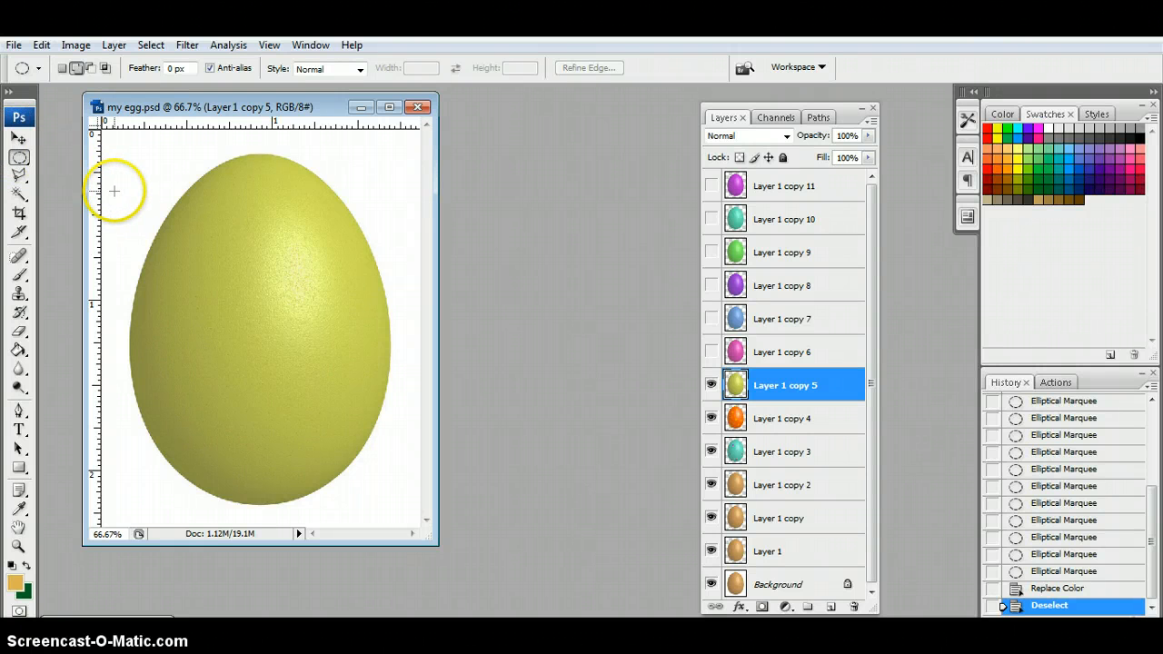
{"action": "left_click", "coordinate": [90, 70]}
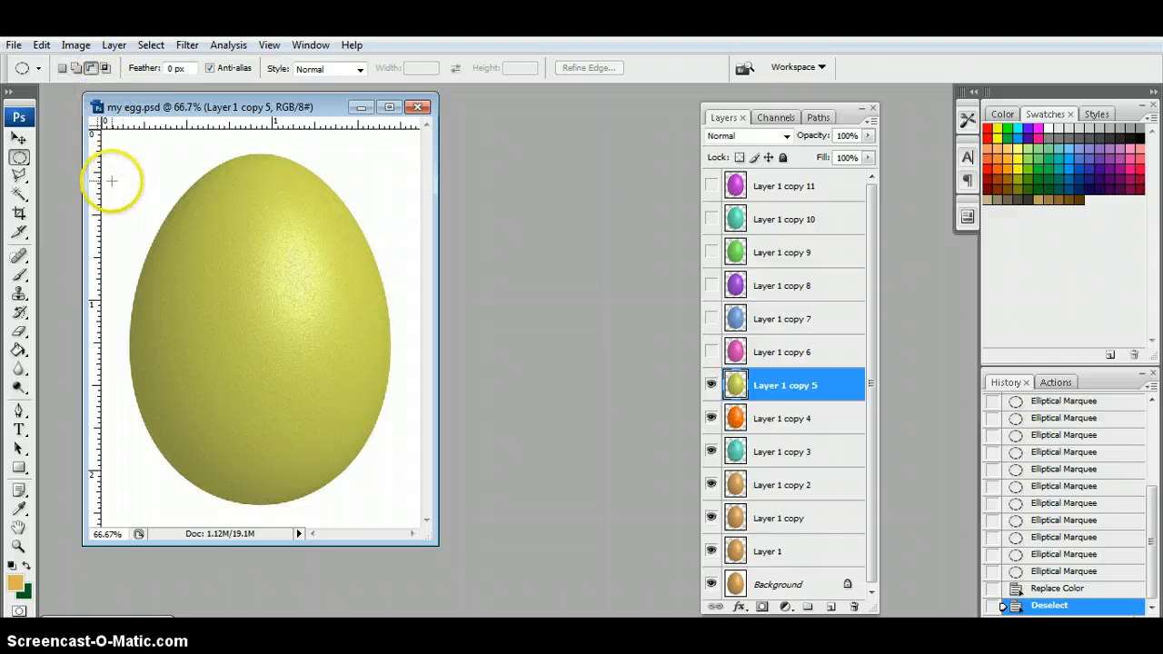
{"action": "left_click_drag", "start_coordinate": [107, 197], "coordinate": [414, 322]}
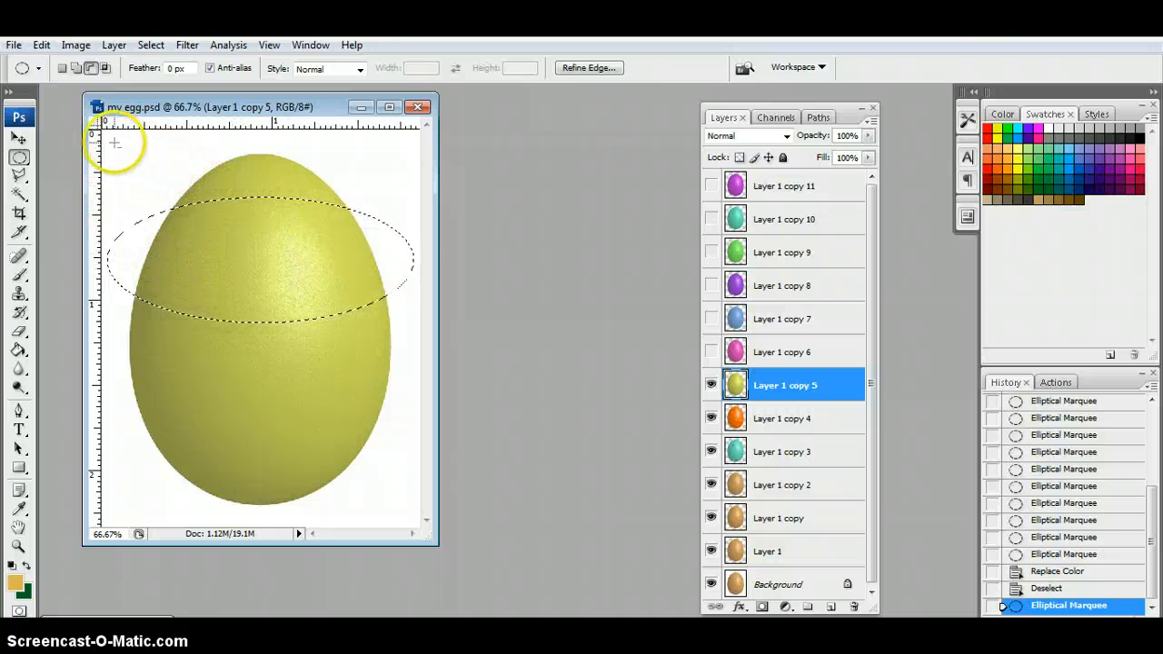
{"action": "left_click_drag", "start_coordinate": [113, 143], "coordinate": [415, 293]}
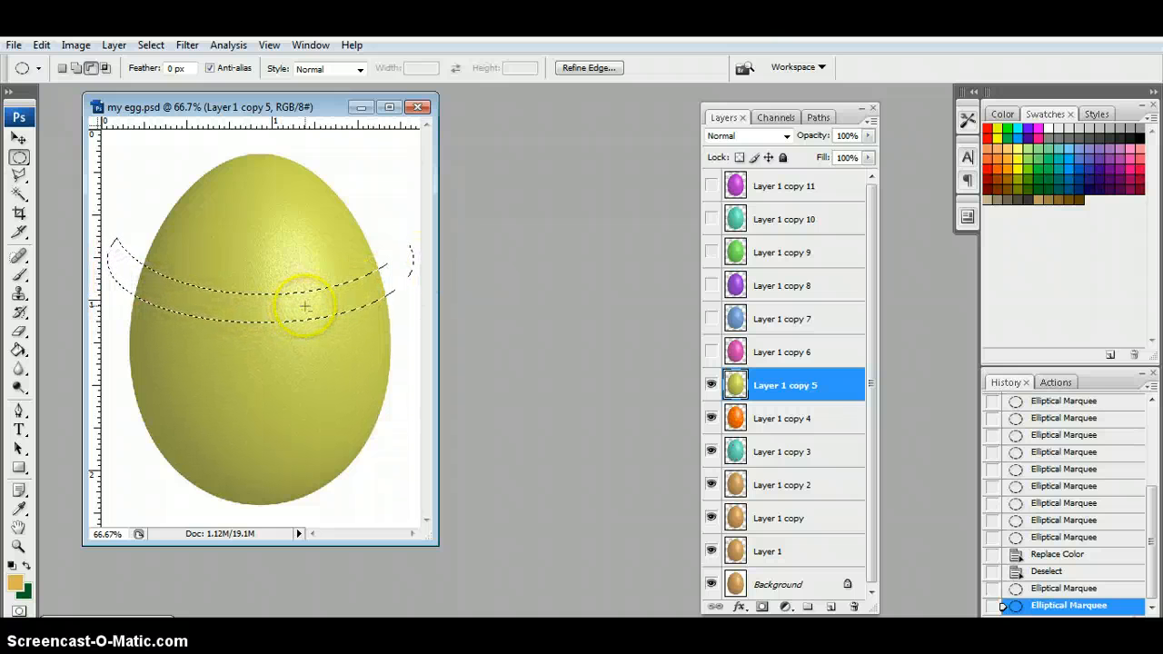
Start Replace Color on the selected curved band, sample the yellow near its middle, and set the replacement hue to -180.
{"action": "left_click", "coordinate": [69, 48]}
{"action": "mouse_move", "coordinate": [78, 88]}
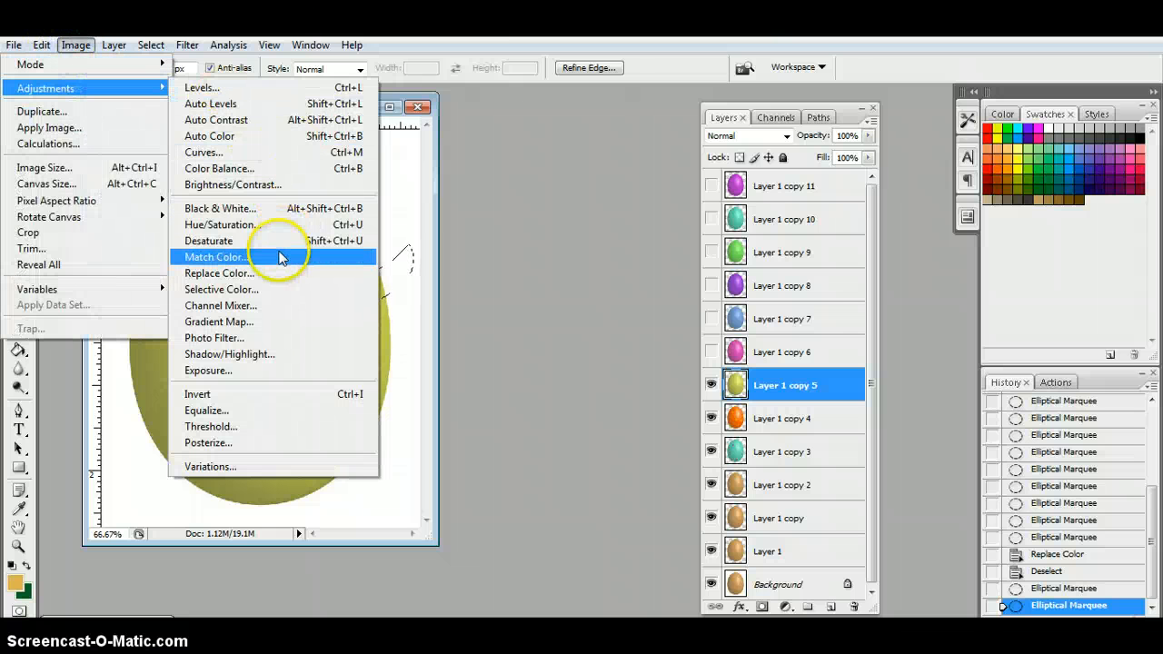
{"action": "left_click", "coordinate": [265, 272]}
{"action": "left_click", "coordinate": [291, 314]}
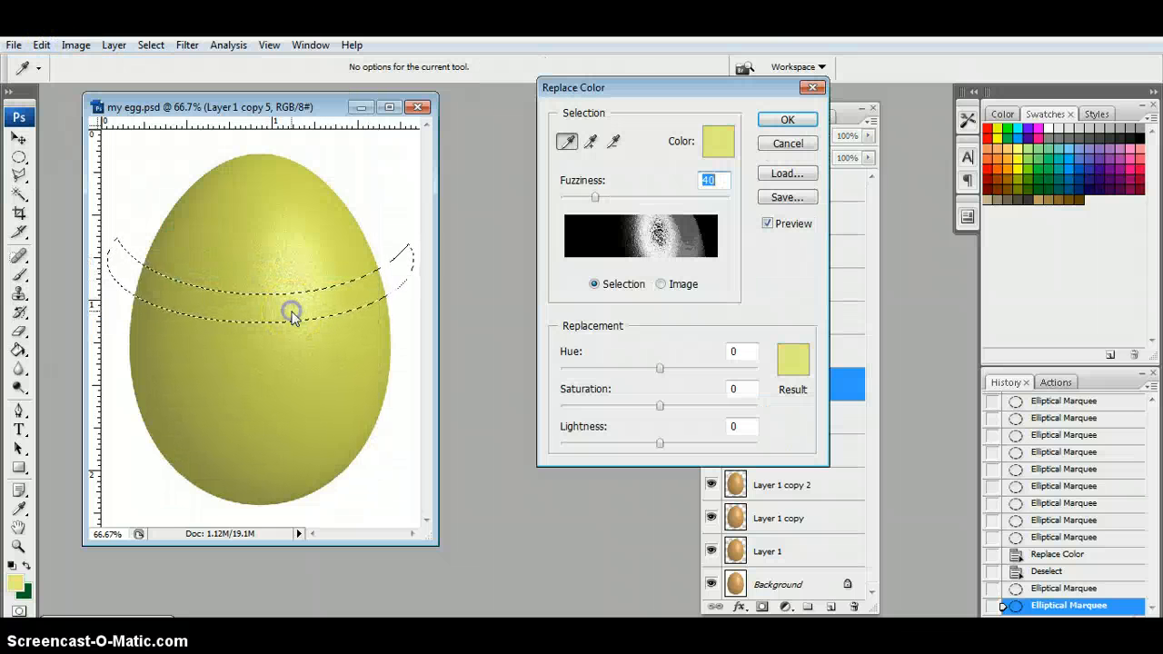
{"action": "left_click_drag", "start_coordinate": [661, 368], "coordinate": [554, 365]}
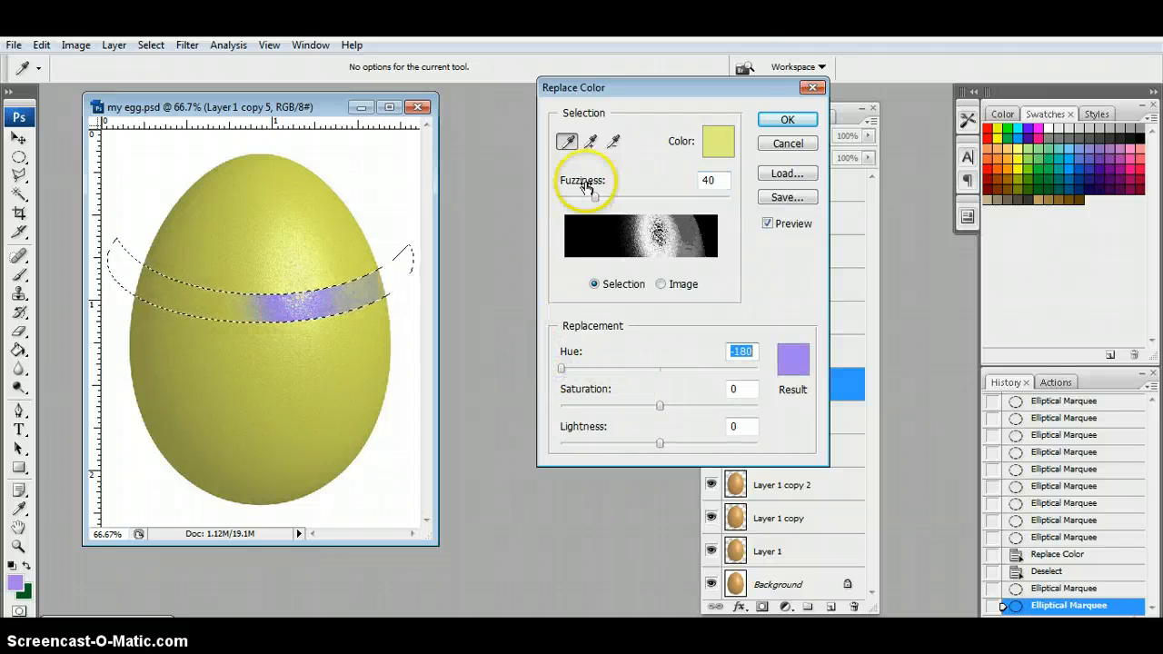
Add color samples from the shaded and highlight parts of the band until the purple covers it fully, and apply the replacement.
{"action": "left_click", "coordinate": [590, 141]}
{"action": "left_click", "coordinate": [196, 280]}
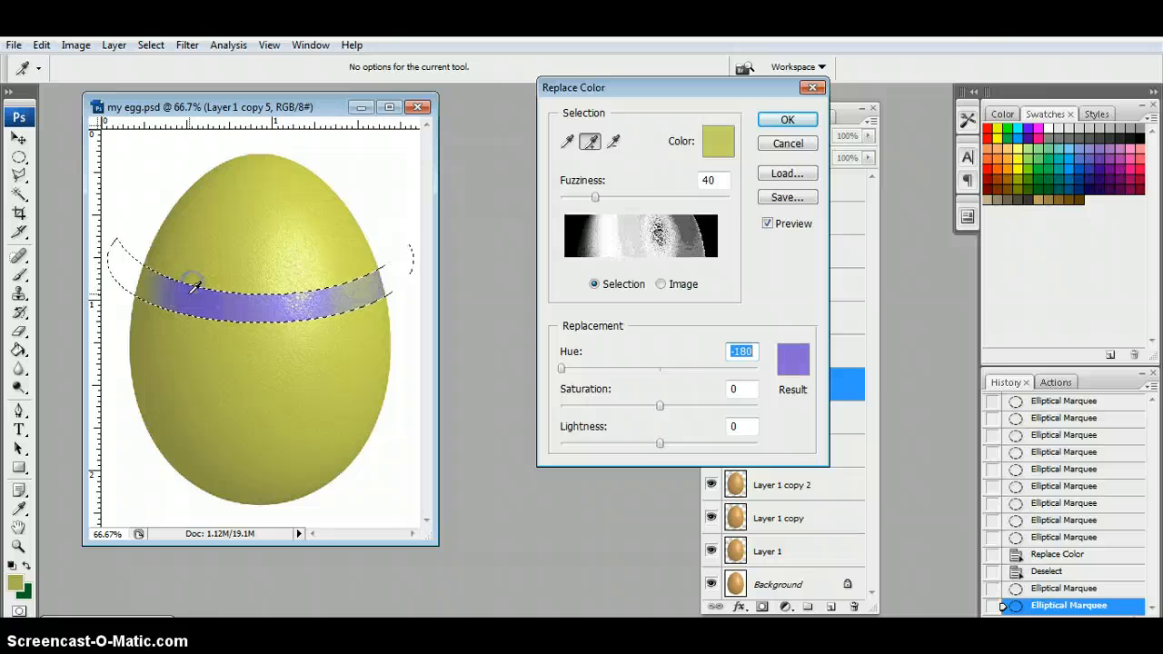
{"action": "left_click", "coordinate": [166, 285]}
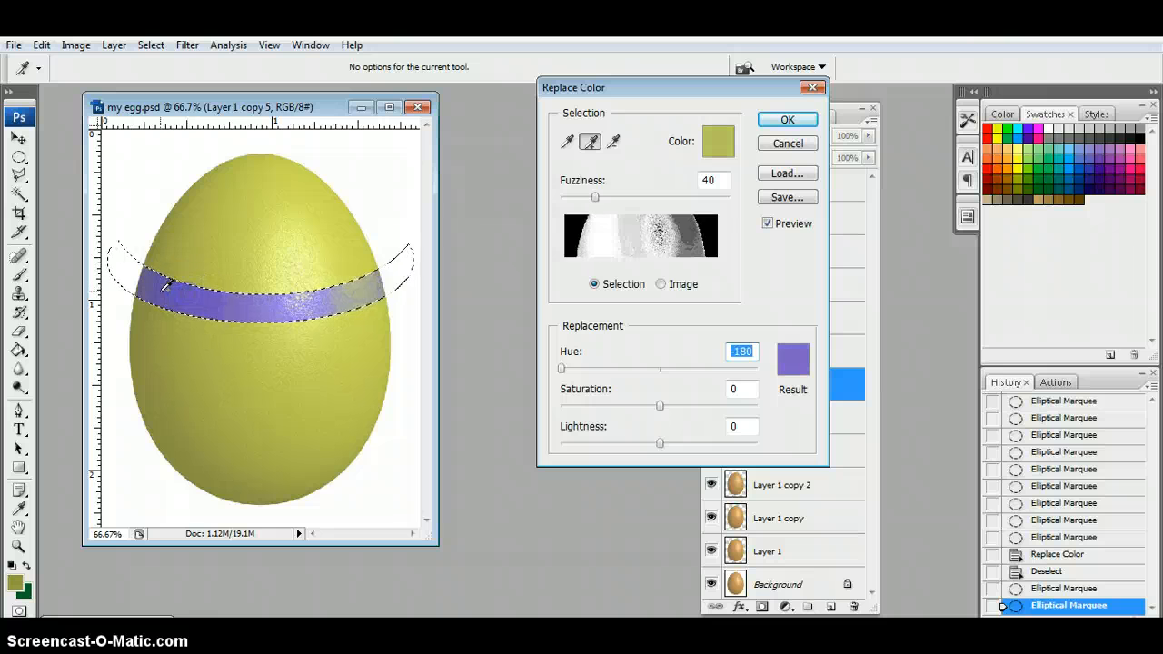
{"action": "left_click", "coordinate": [313, 295]}
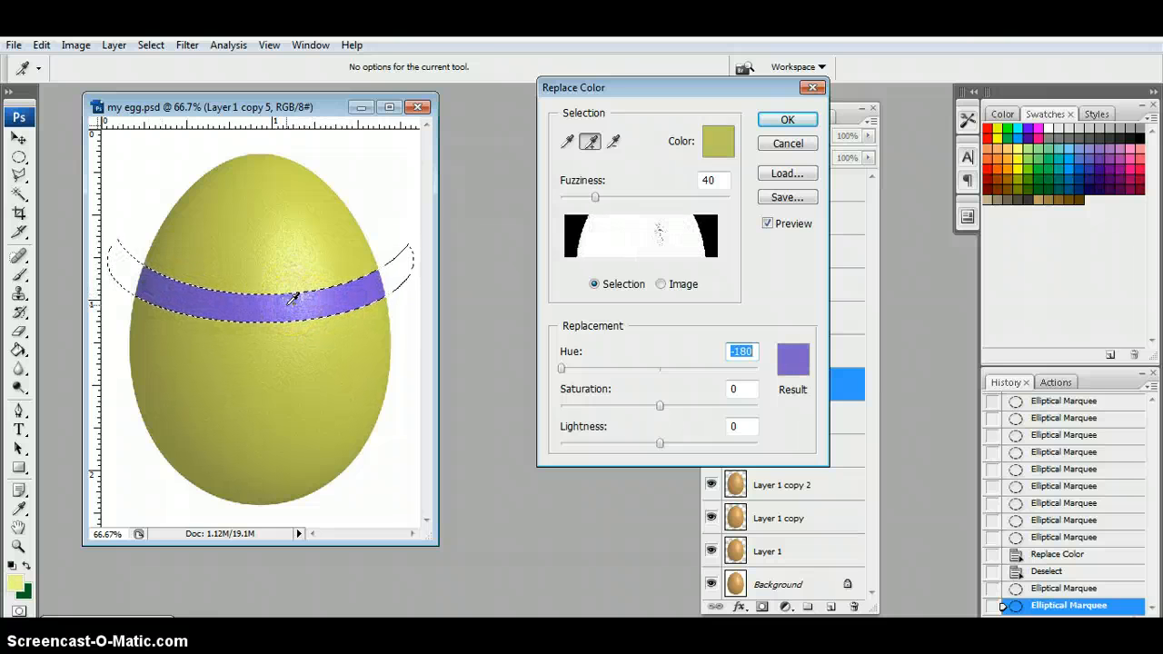
{"action": "left_click", "coordinate": [626, 228]}
{"action": "left_click", "coordinate": [665, 233]}
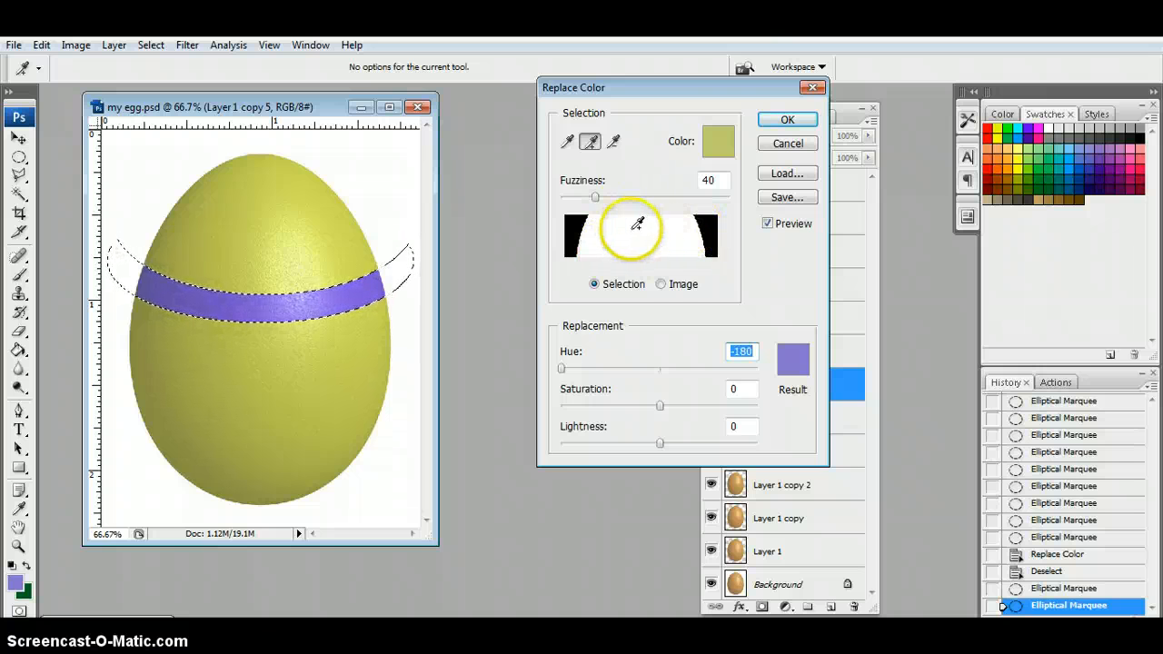
{"action": "left_click", "coordinate": [786, 122]}
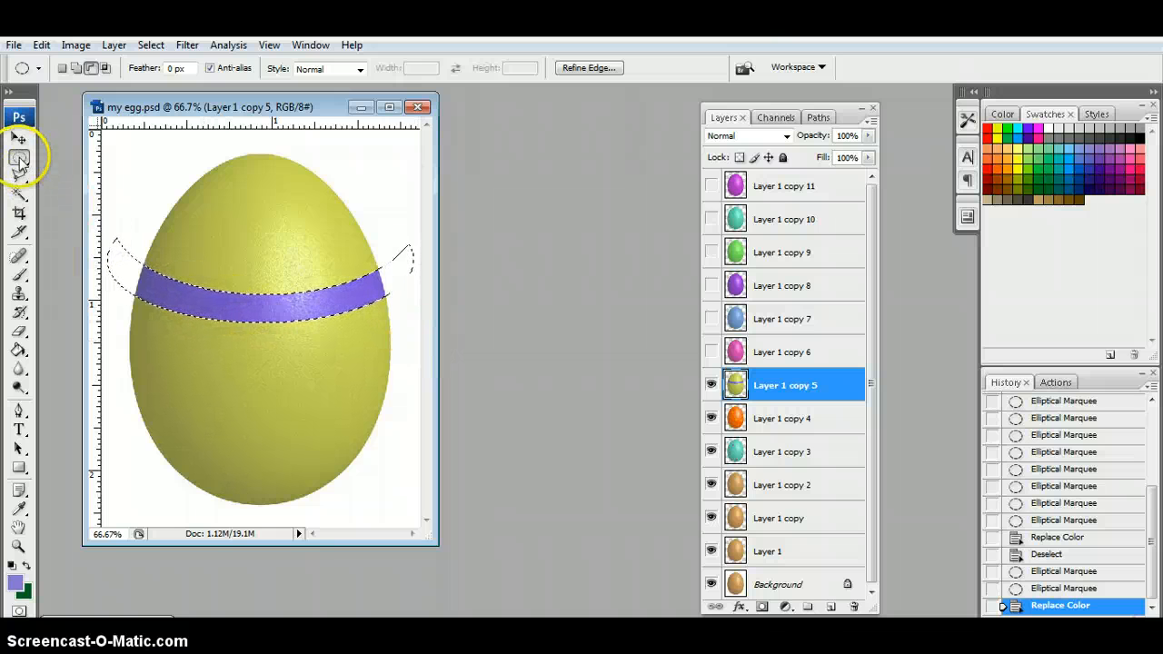
Set the Elliptical Marquee to new-selection mode and move the band-shaped selection down onto the lower half of the egg.
{"action": "right_click", "coordinate": [225, 308]}
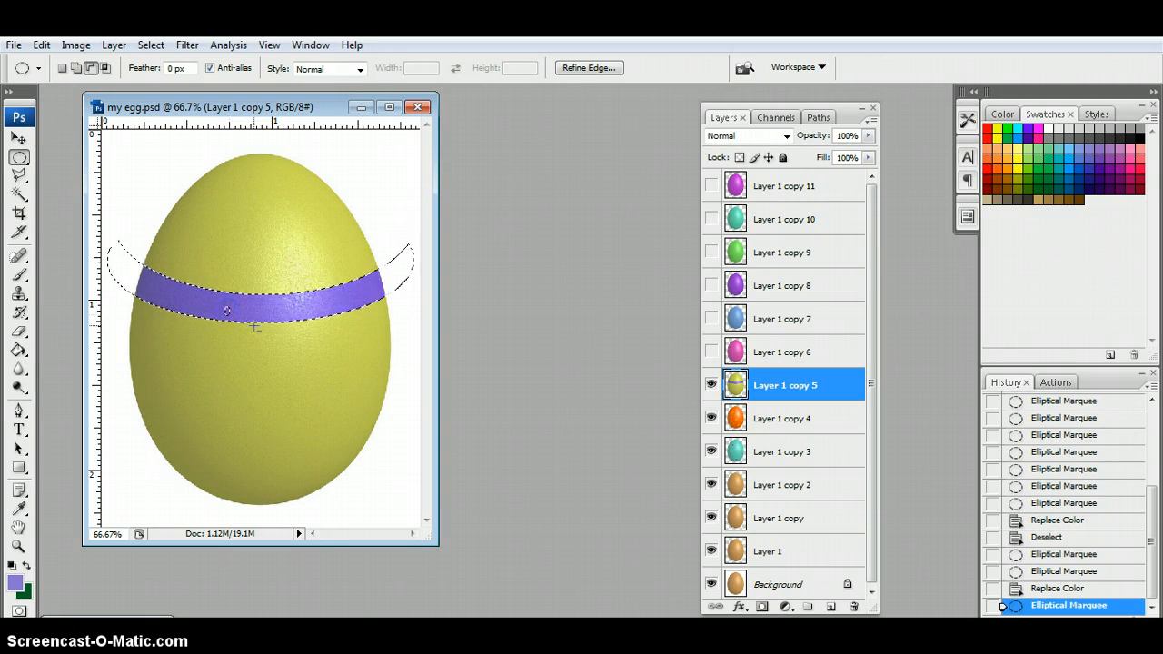
{"action": "key", "text": "ctrl+z"}
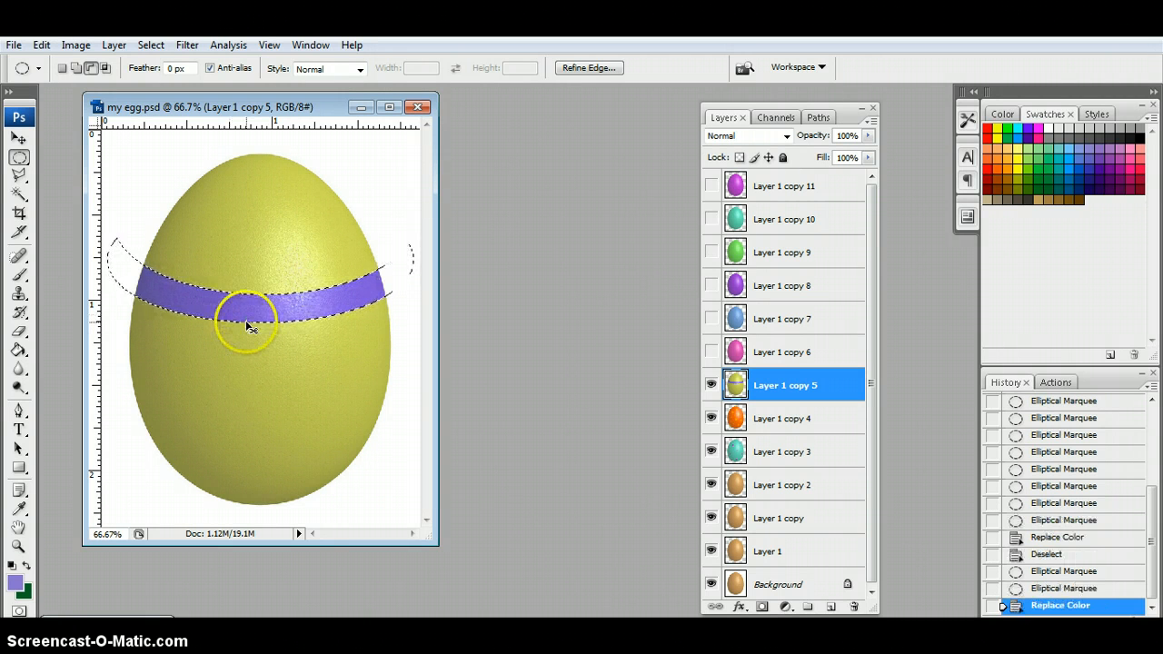
{"action": "left_click", "coordinate": [62, 71]}
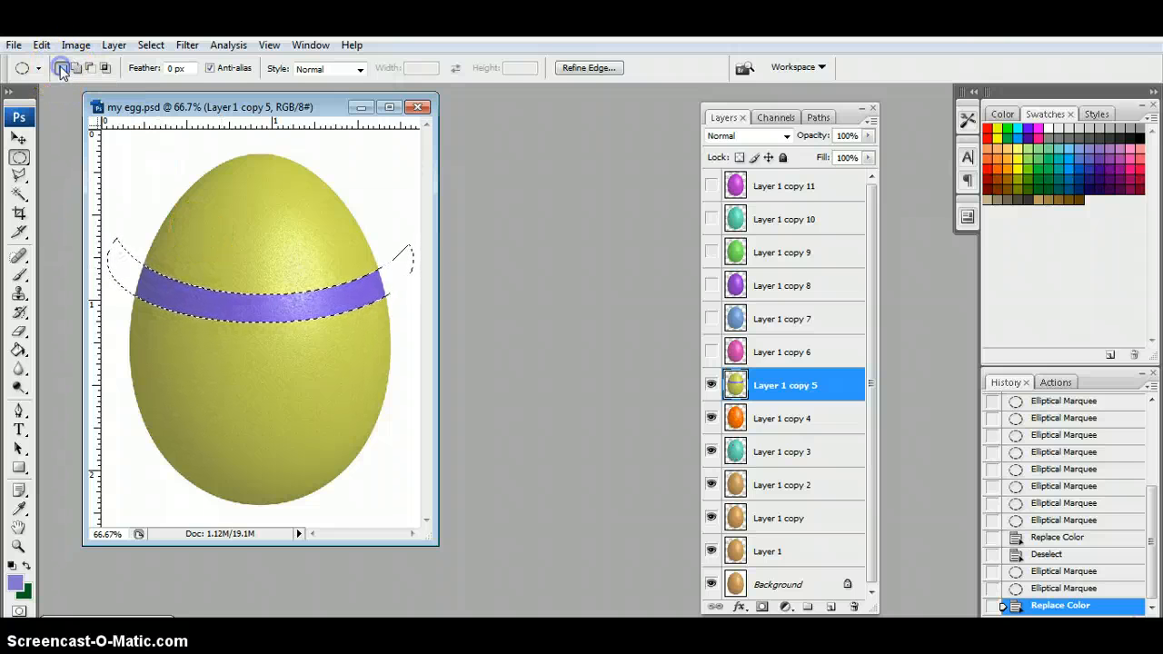
{"action": "left_click_drag", "start_coordinate": [215, 298], "coordinate": [220, 405]}
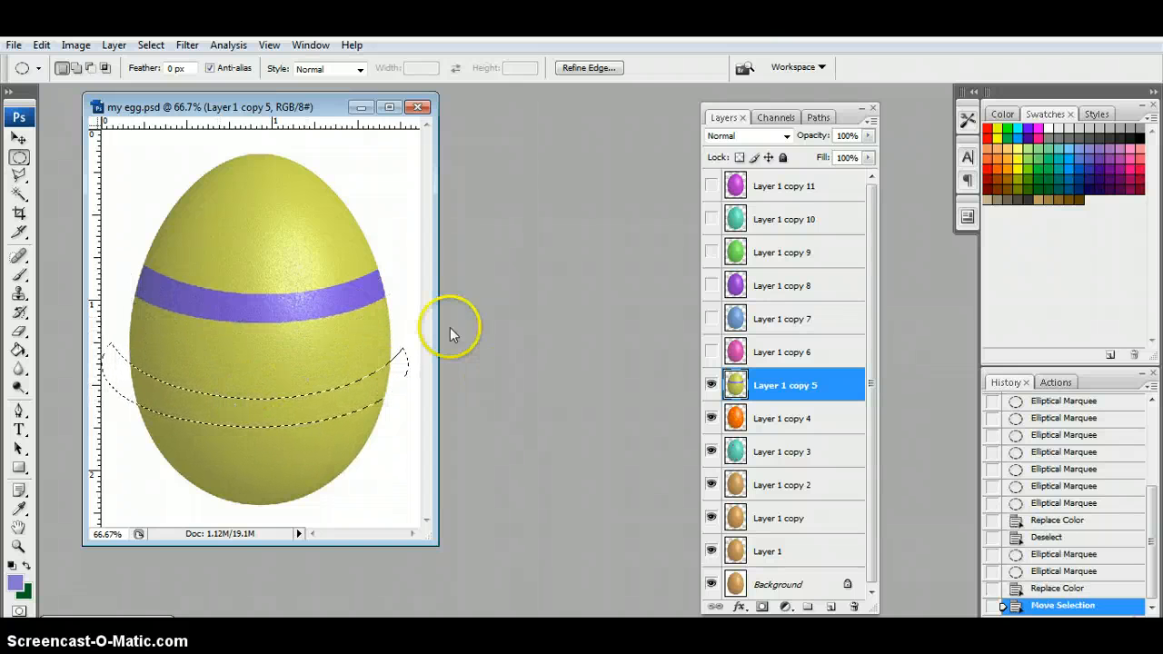
Start Replace Color on the lower band, sample the yellow near its right end, and set the replacement hue to +93.
{"action": "left_click", "coordinate": [76, 46]}
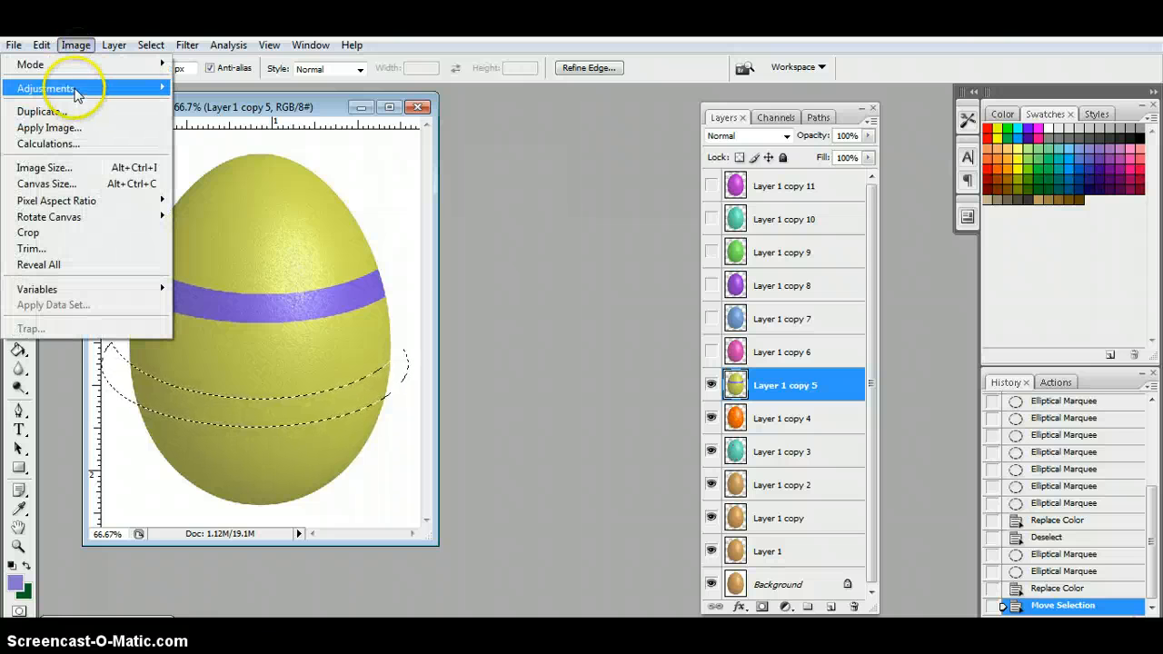
{"action": "mouse_move", "coordinate": [80, 90]}
{"action": "left_click", "coordinate": [251, 280]}
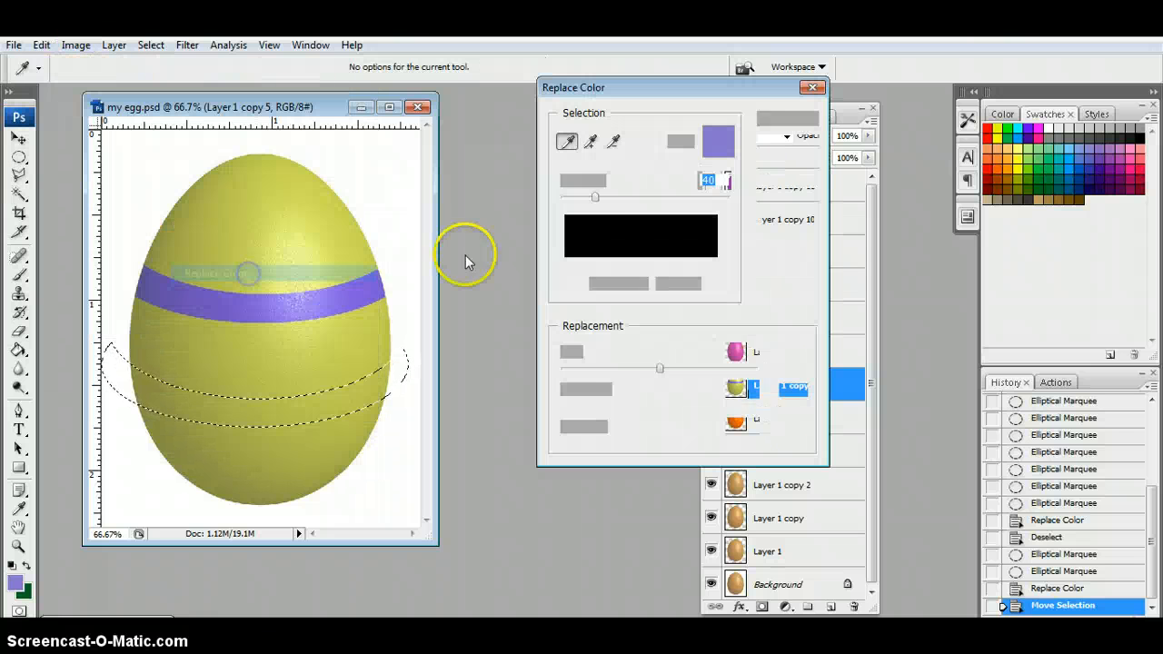
{"action": "left_click", "coordinate": [375, 380]}
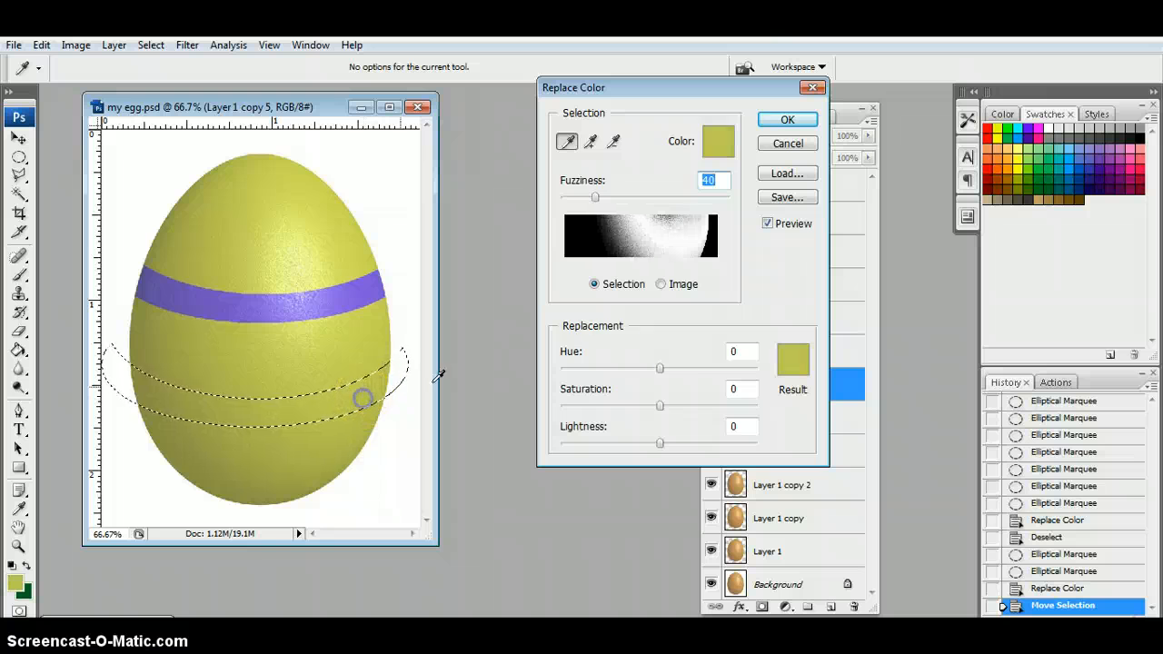
{"action": "left_click_drag", "start_coordinate": [661, 372], "coordinate": [666, 375]}
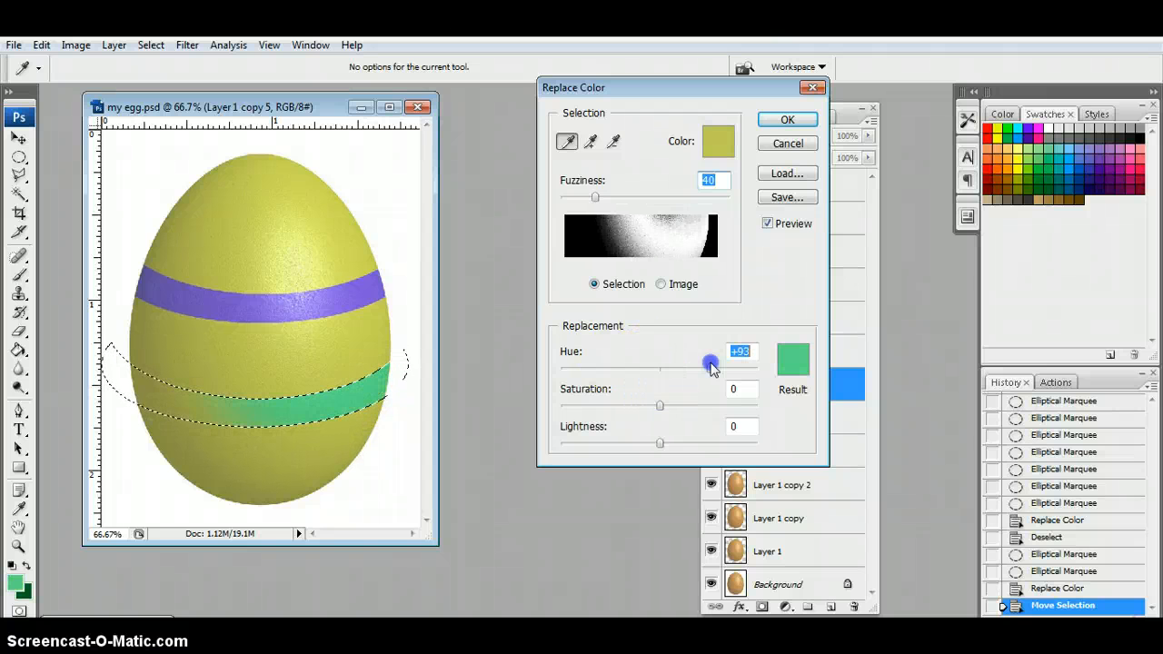
Add color samples along the lower band until the green covers it fully, apply the replacement, and clear the selection.
{"action": "left_click", "coordinate": [590, 141]}
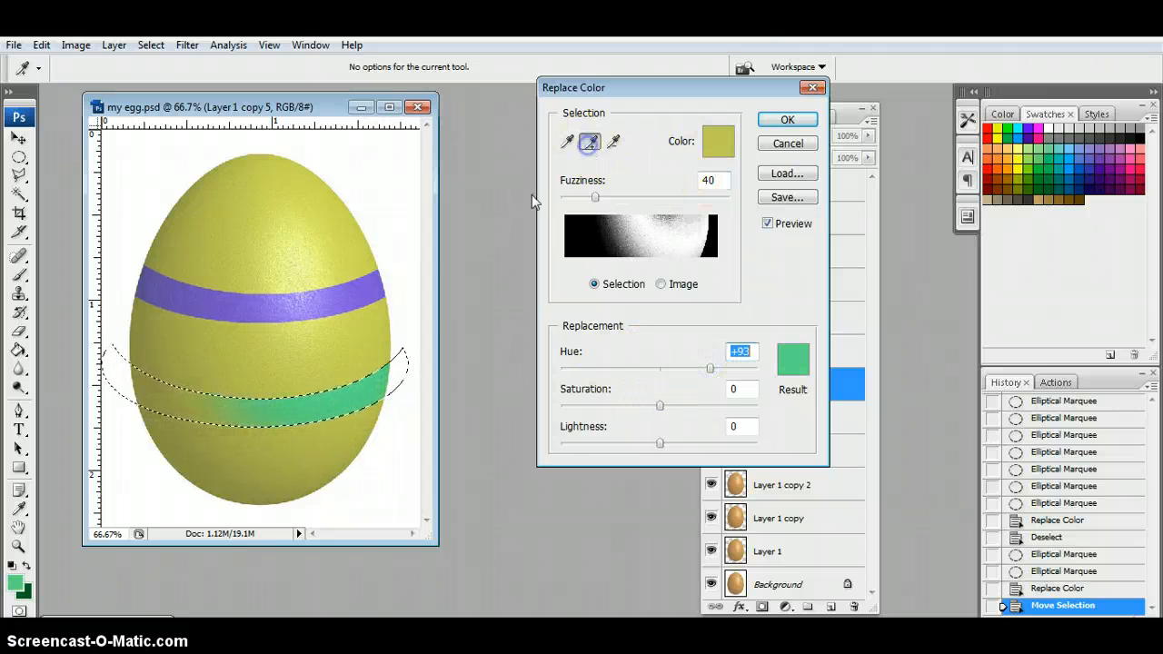
{"action": "left_click_drag", "start_coordinate": [232, 400], "coordinate": [159, 393]}
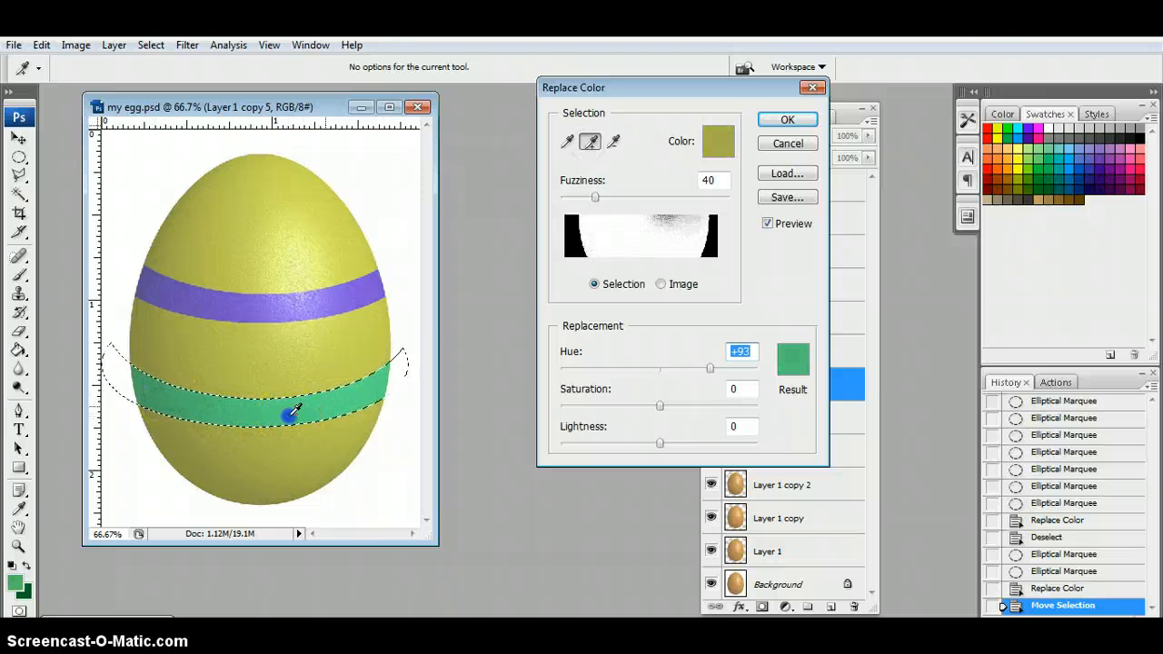
{"action": "left_click_drag", "start_coordinate": [380, 388], "coordinate": [367, 390]}
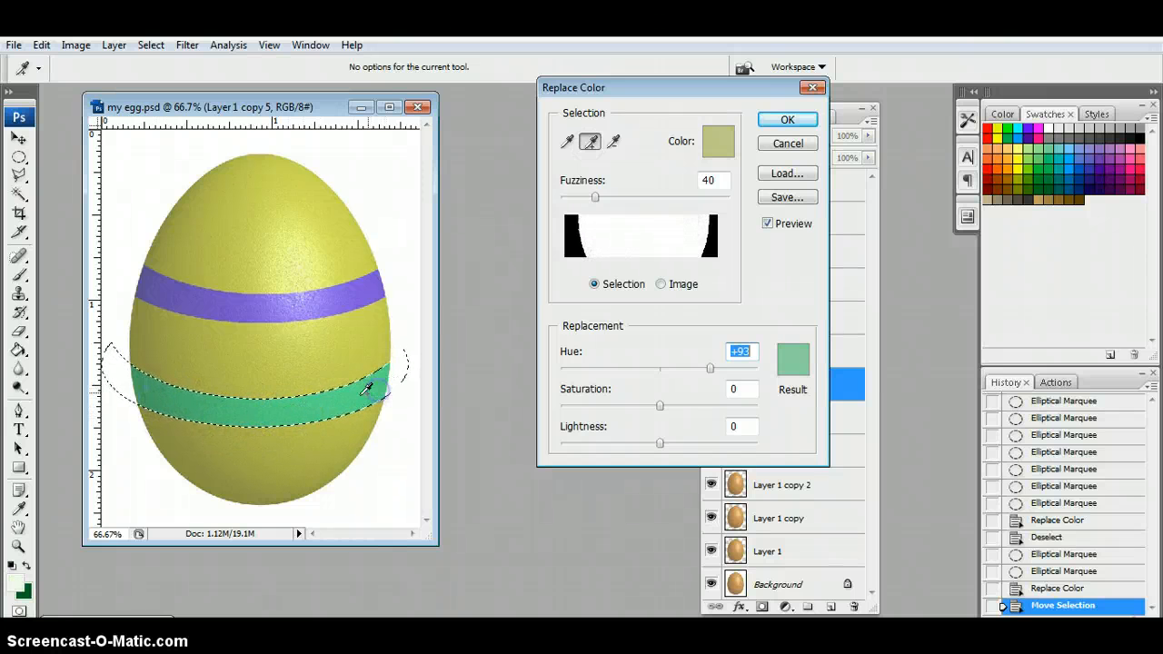
{"action": "left_click", "coordinate": [242, 414]}
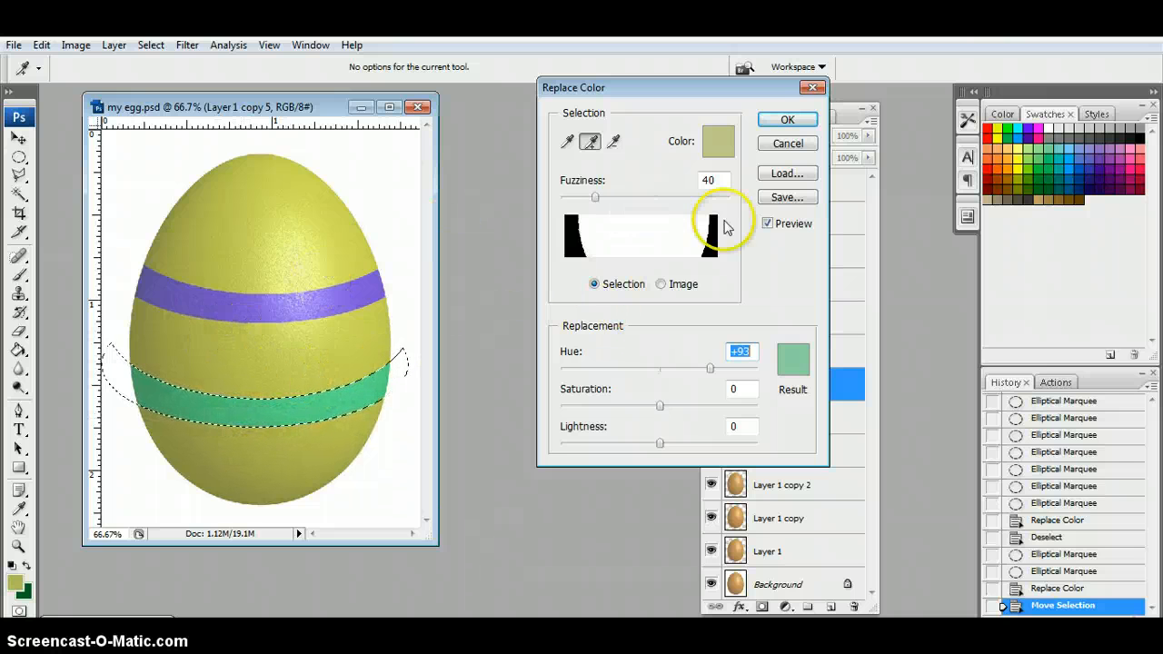
{"action": "left_click", "coordinate": [785, 121]}
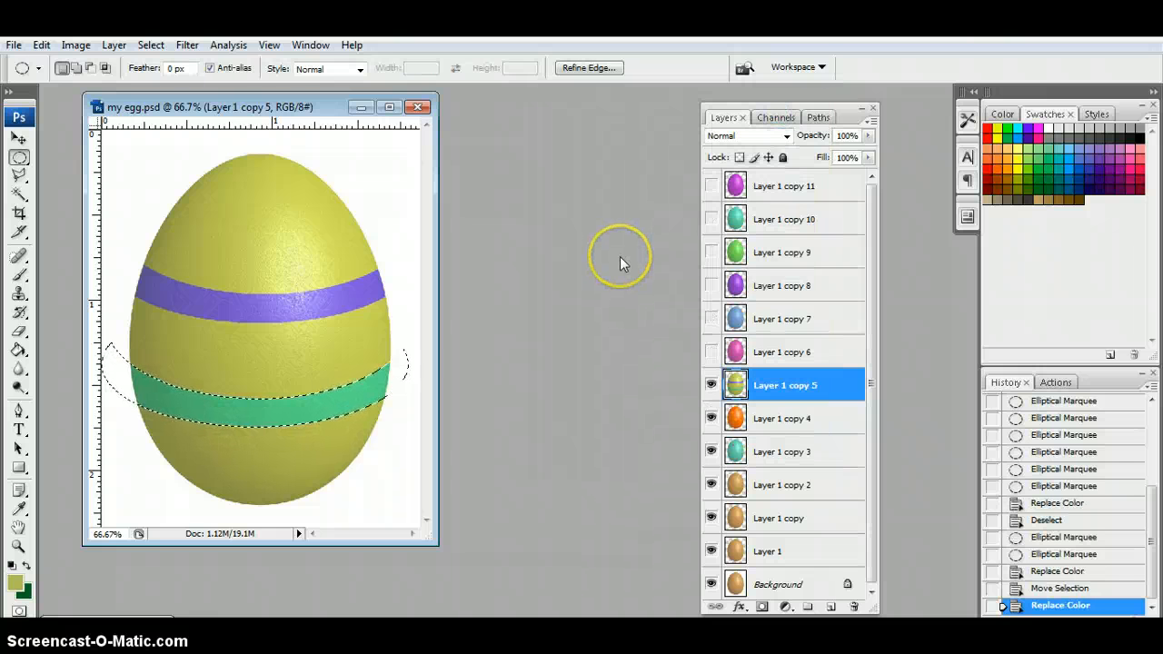
{"action": "key", "text": "ctrl+d"}
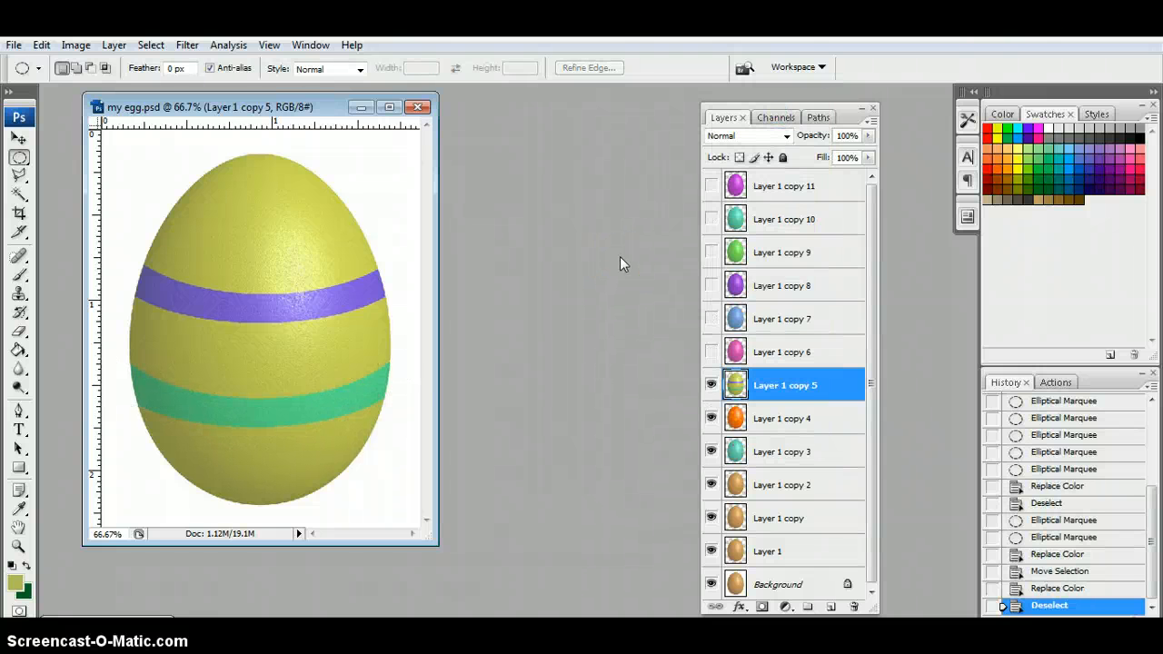
Hide Layer 1 copy 4 and Layer 1 copy 5 to review the dotted egg beneath, and show both layers again.
{"action": "left_click", "coordinate": [712, 419]}
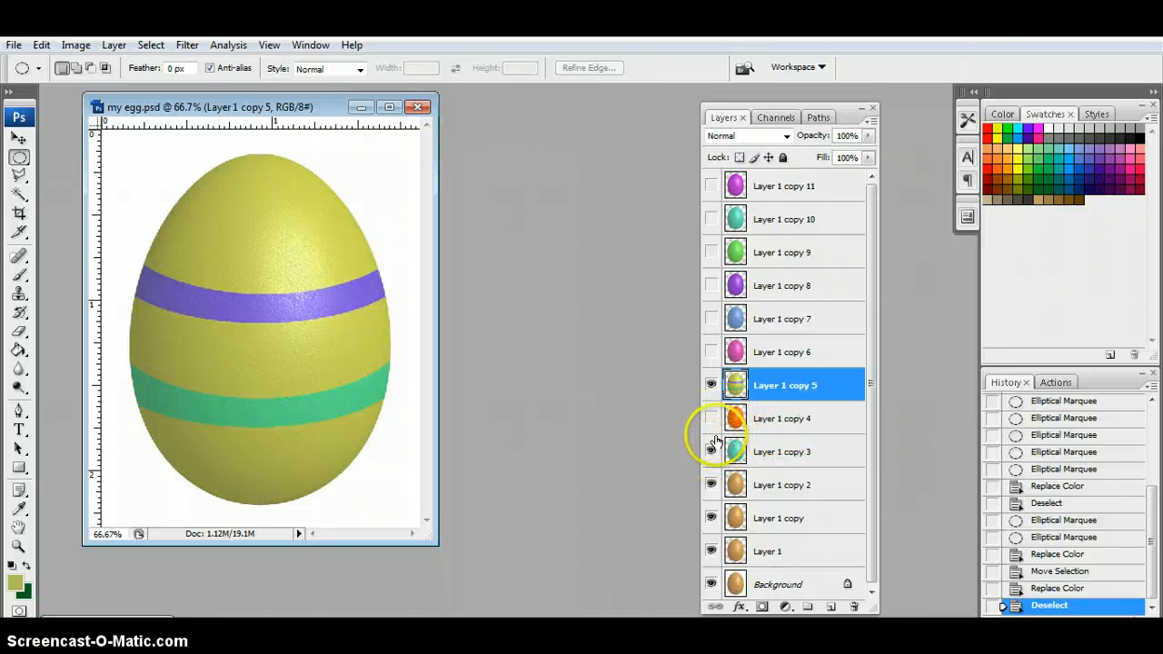
{"action": "left_click", "coordinate": [712, 385]}
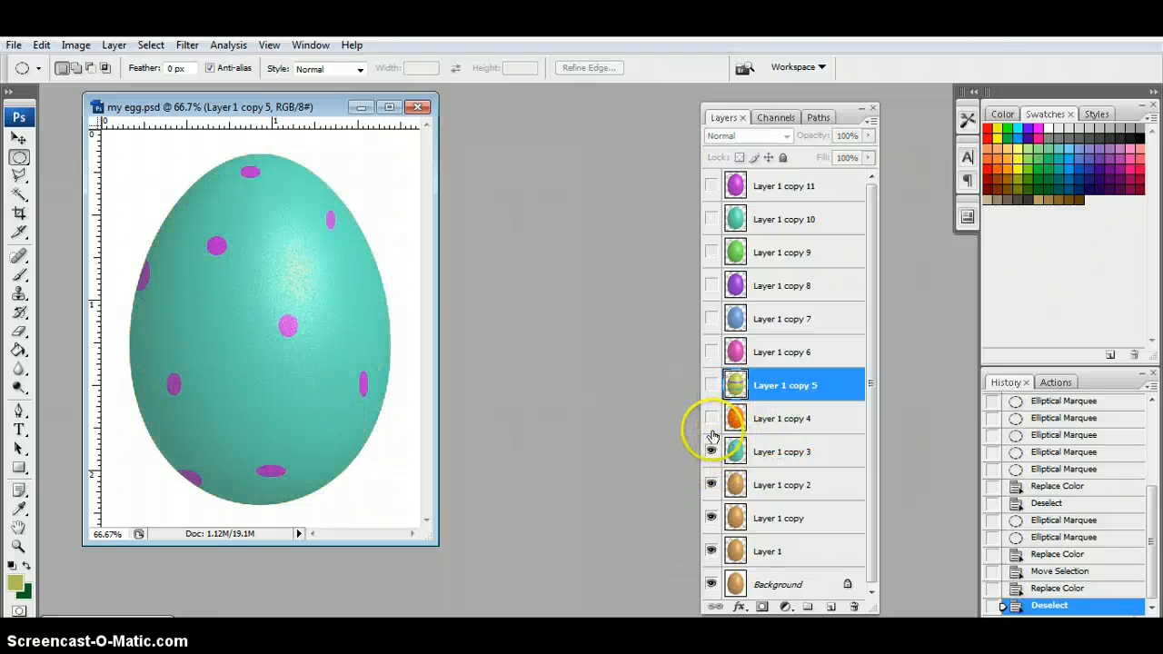
{"action": "left_click", "coordinate": [711, 419]}
{"action": "left_click", "coordinate": [711, 385]}
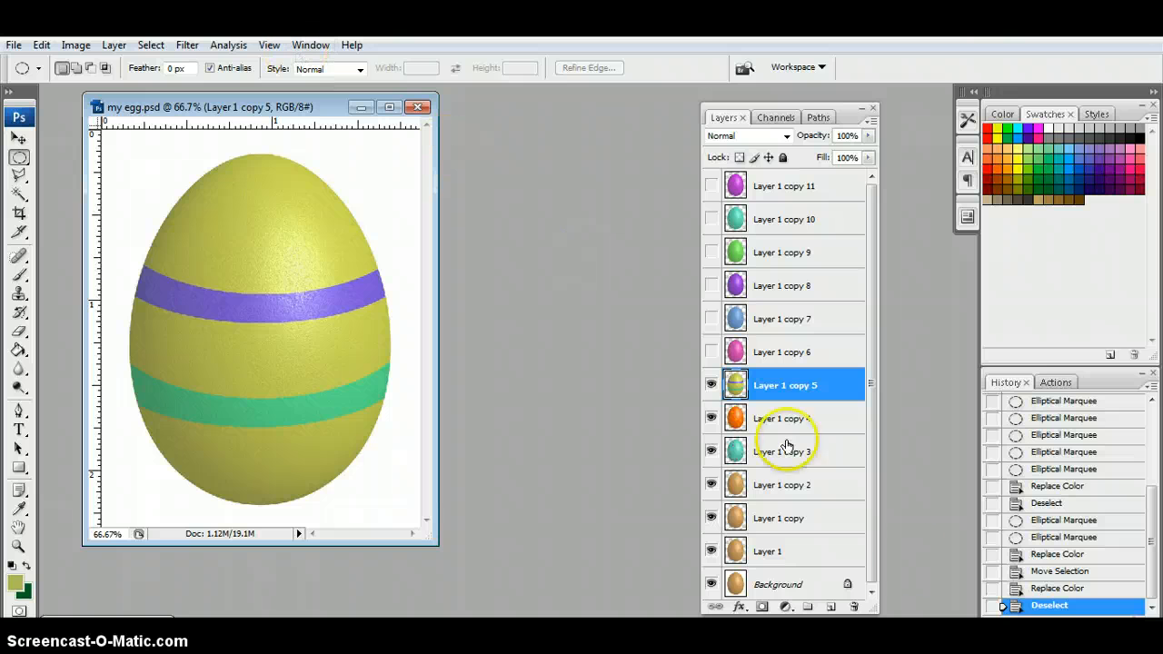
Restore the lower band selection, rotate it about 91.6° with Transform Selection, and place it as a vertical curve along the egg's right side.
{"action": "left_click", "coordinate": [1059, 588]}
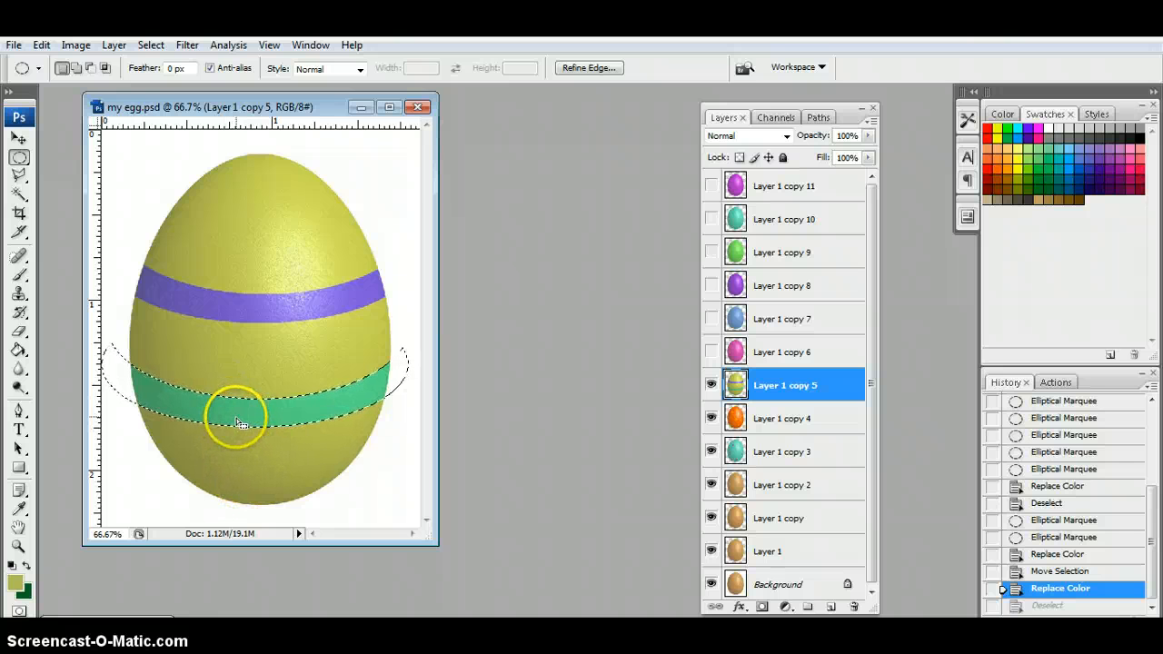
{"action": "left_click", "coordinate": [150, 46]}
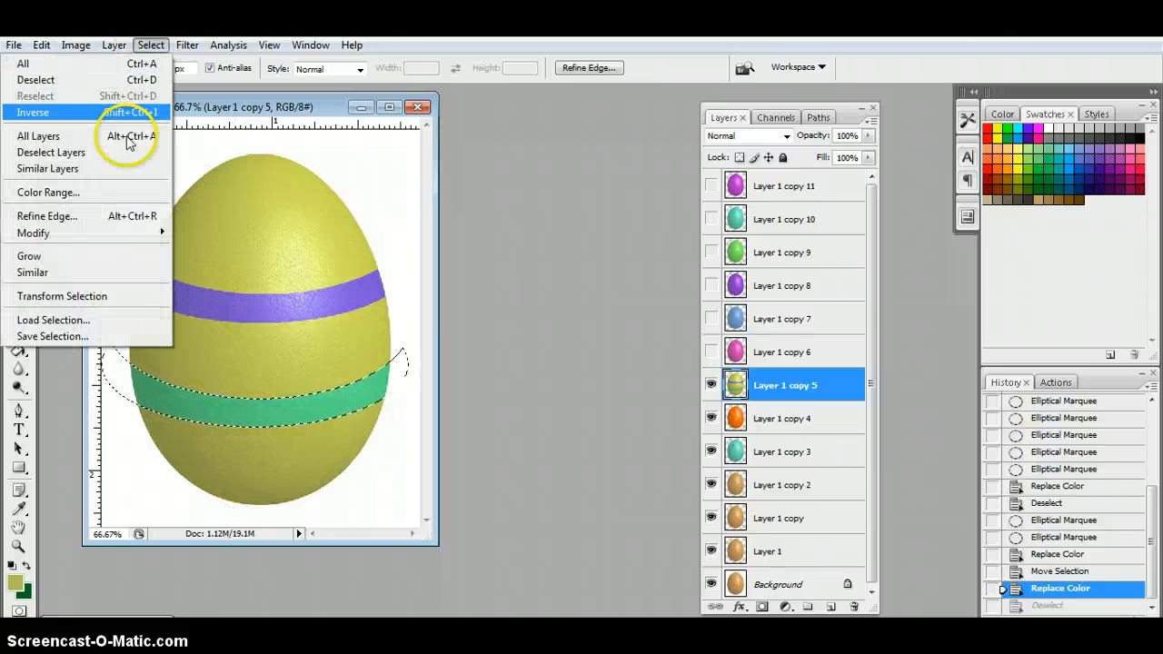
{"action": "left_click", "coordinate": [87, 300]}
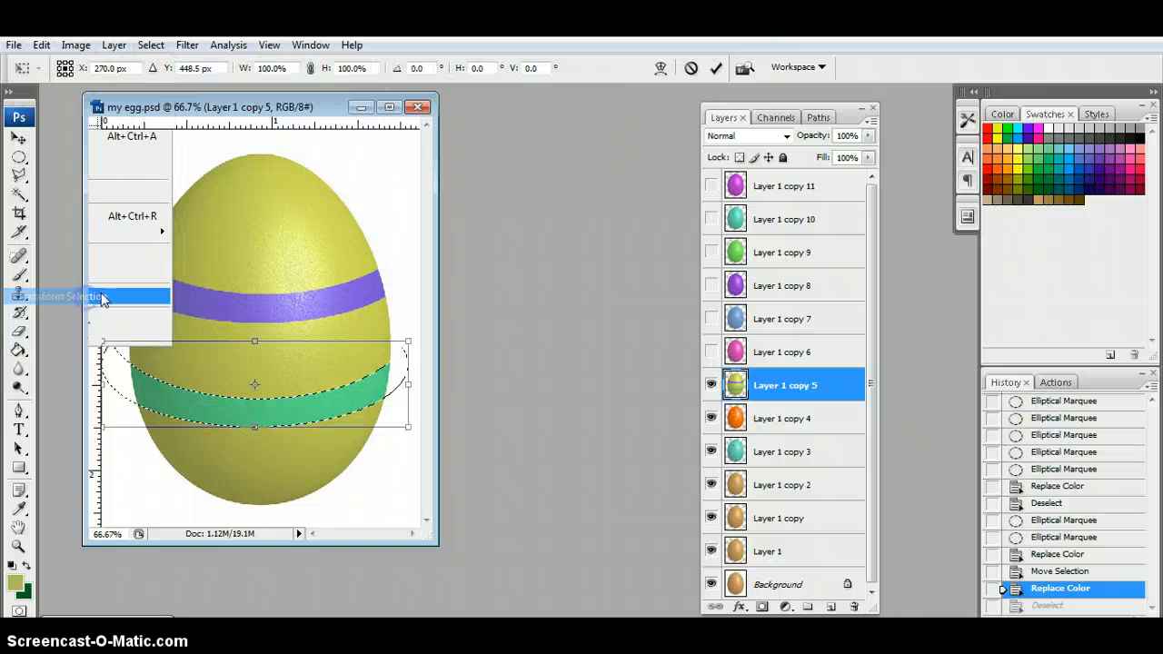
{"action": "left_click_drag", "start_coordinate": [281, 268], "coordinate": [301, 255]}
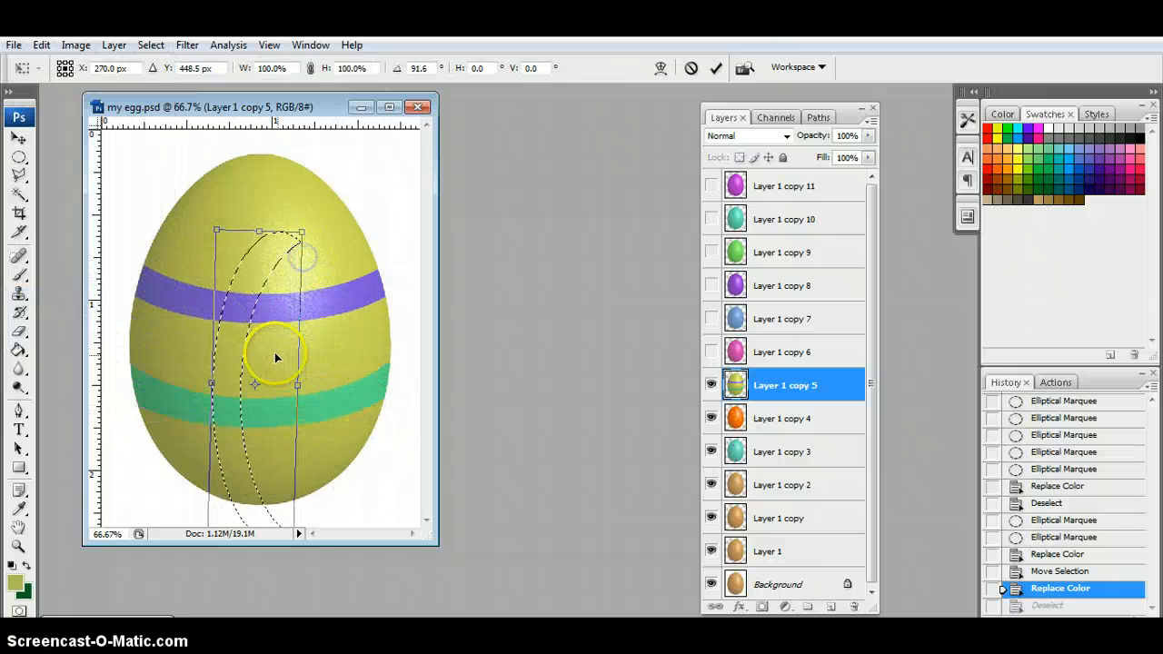
{"action": "left_click_drag", "start_coordinate": [270, 352], "coordinate": [366, 316]}
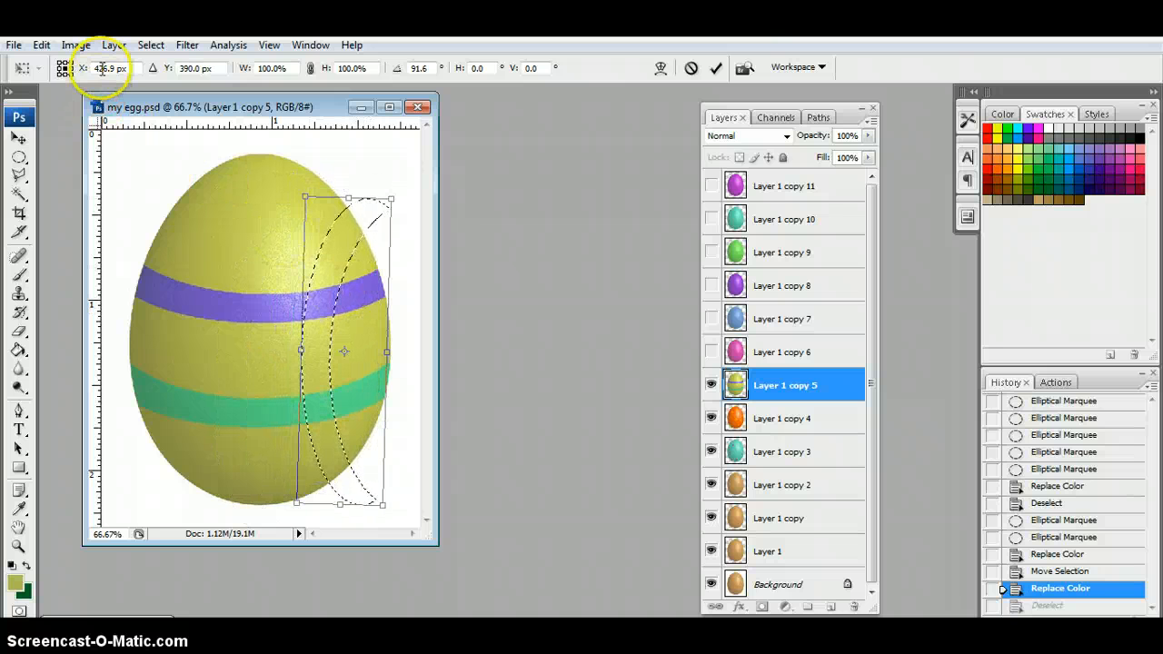
{"action": "key", "text": "Return"}
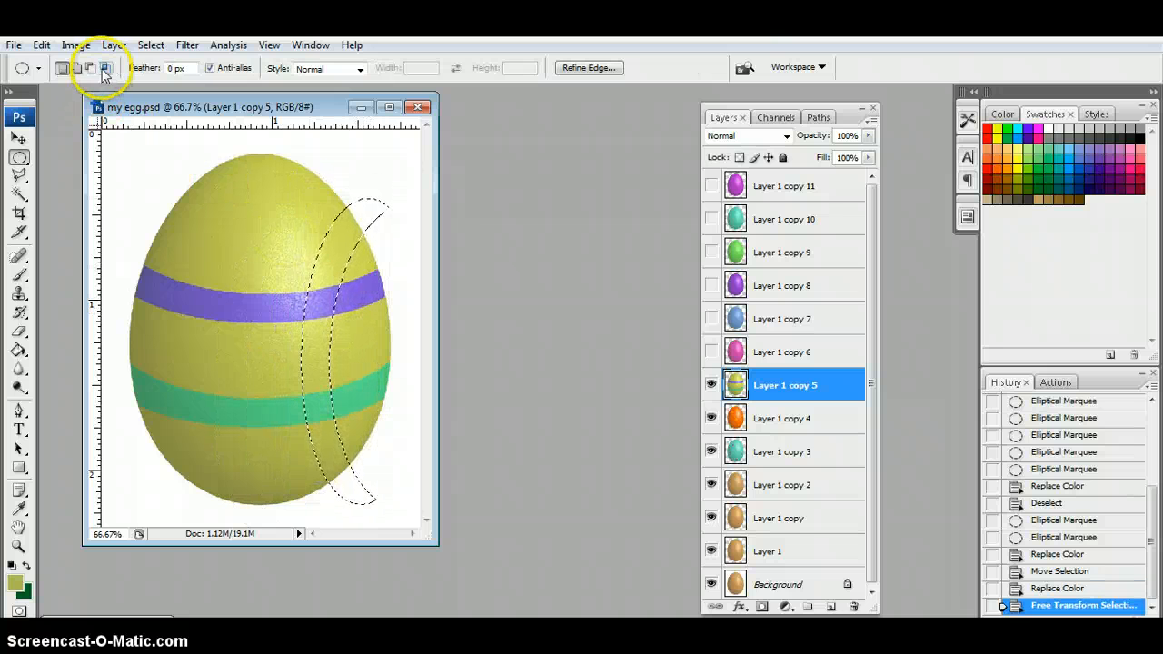
Start Replace Color on the vertical curve selection, set the replacement hue to -107, and sample the yellow near its upper end.
{"action": "left_click", "coordinate": [41, 44]}
{"action": "mouse_move", "coordinate": [76, 45]}
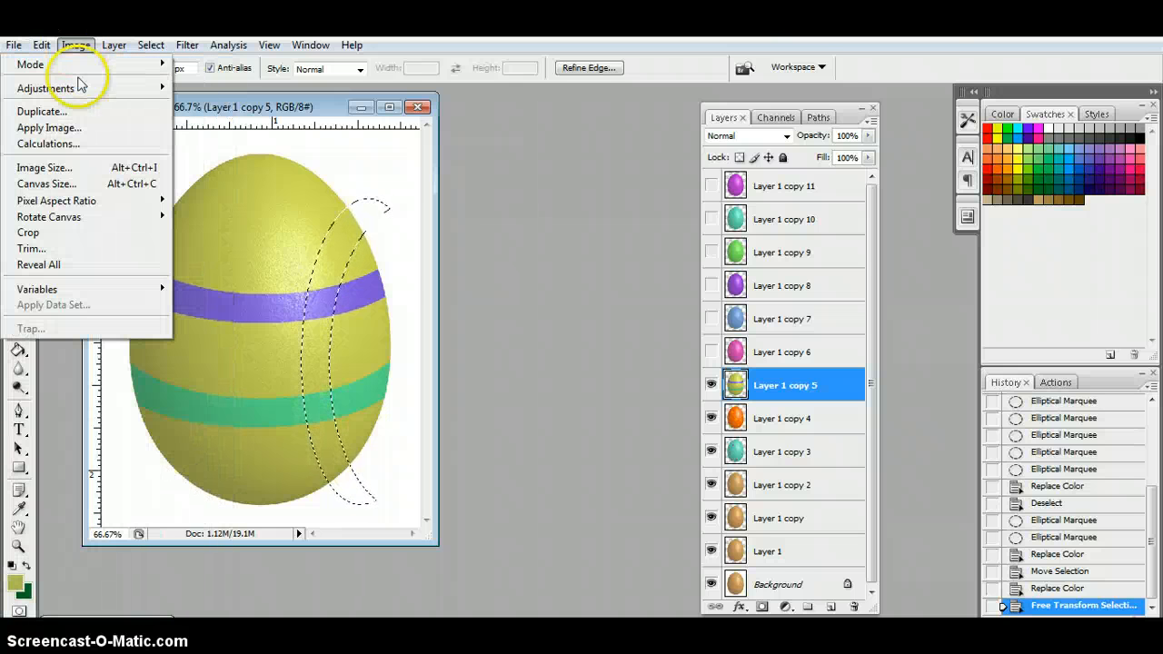
{"action": "left_click", "coordinate": [80, 86]}
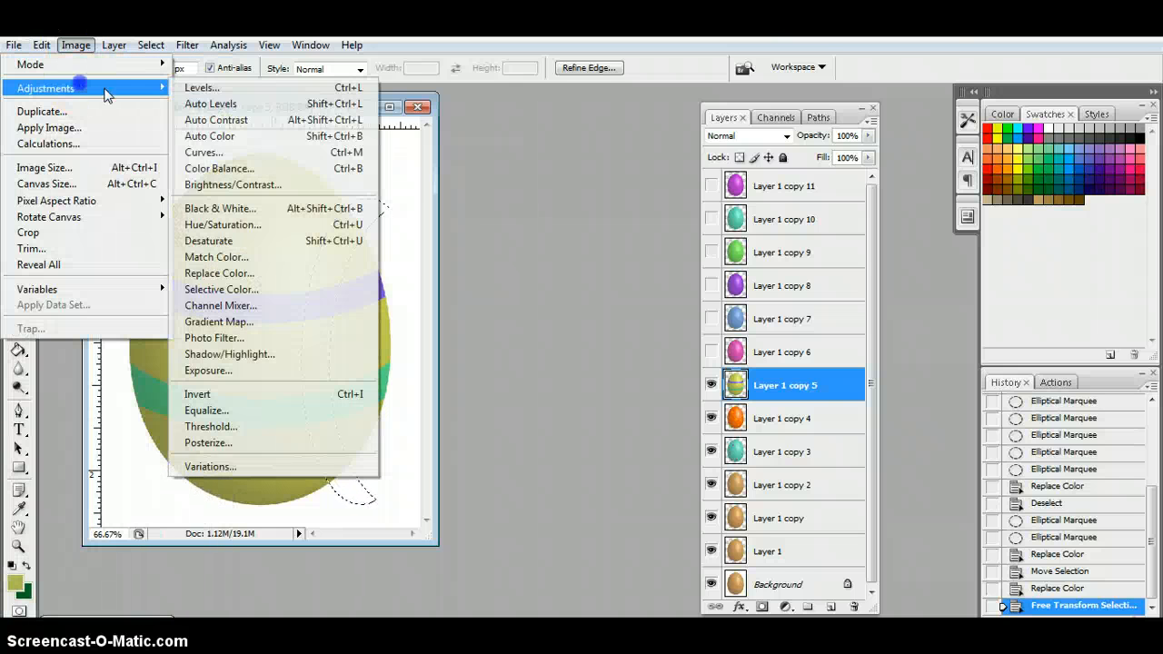
{"action": "left_click", "coordinate": [226, 272]}
{"action": "left_click", "coordinate": [328, 272]}
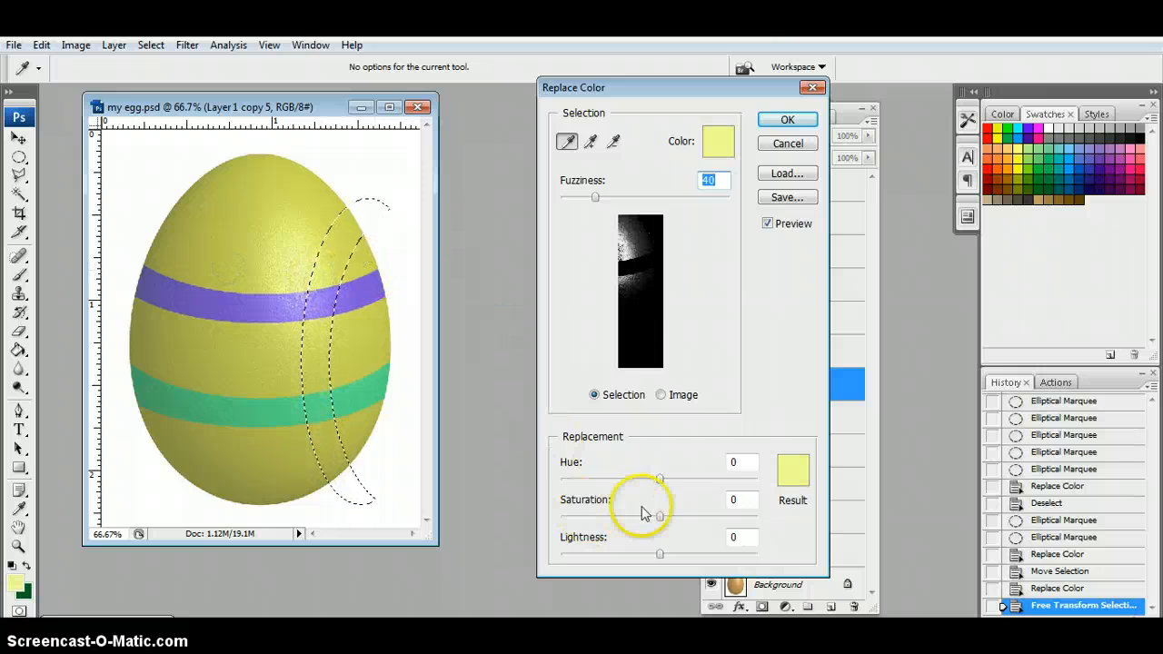
{"action": "left_click", "coordinate": [659, 479]}
{"action": "left_click_drag", "start_coordinate": [661, 483], "coordinate": [639, 483]}
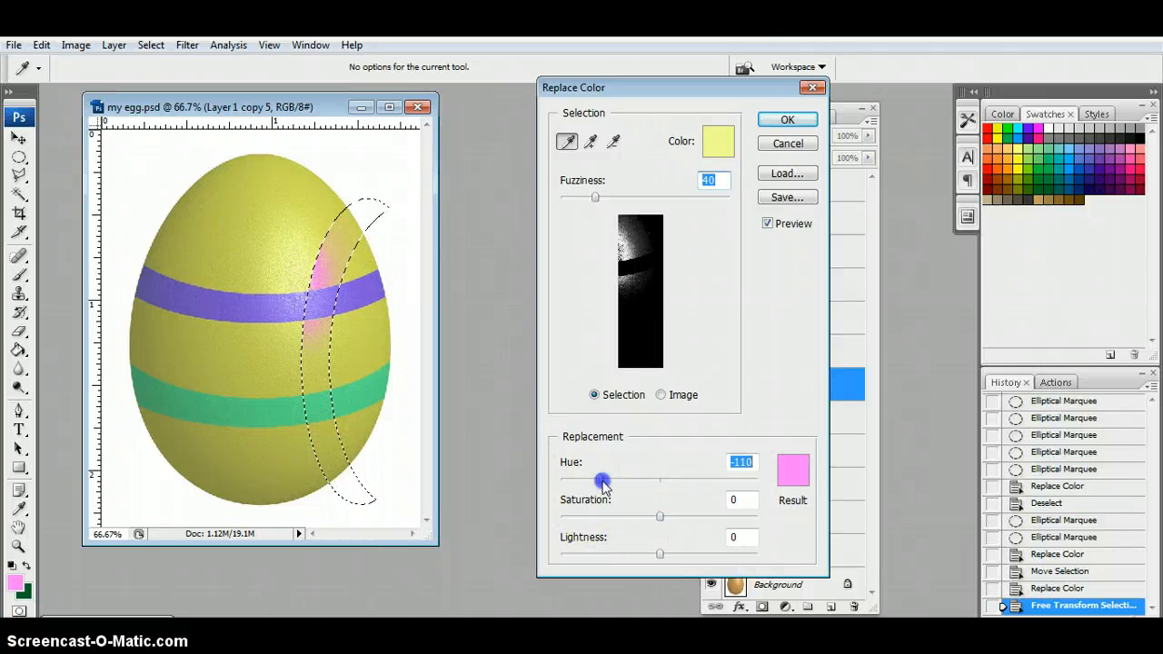
{"action": "left_click", "coordinate": [360, 227]}
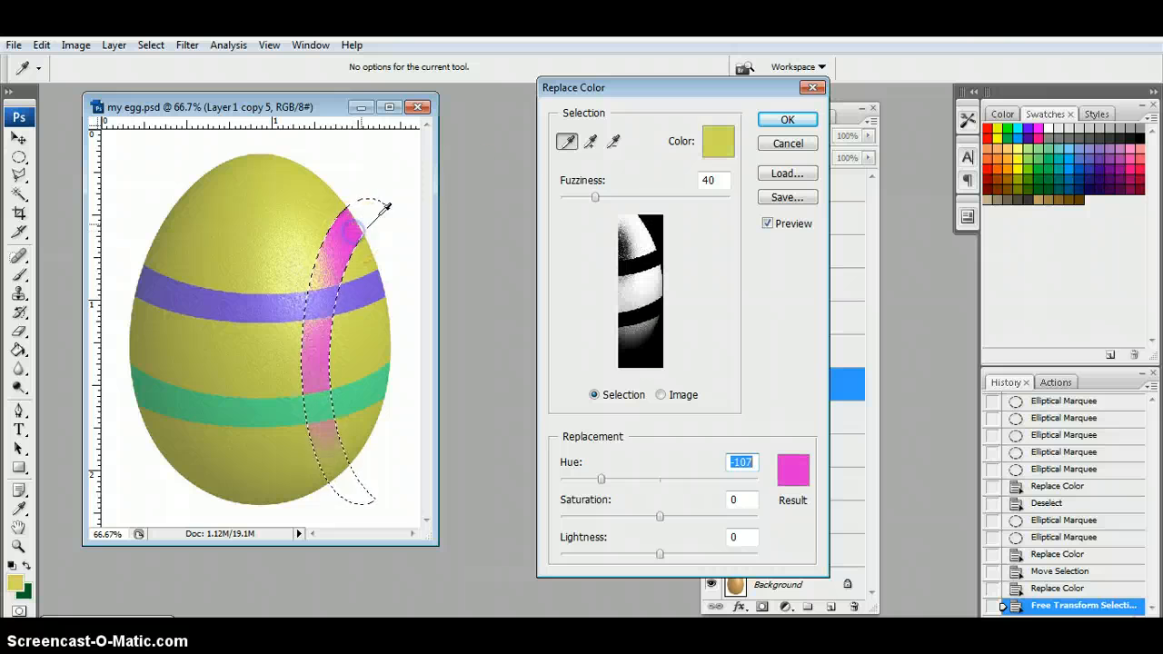
Add color samples along the vertical curve until the pink fully covers its yellow areas.
{"action": "left_click", "coordinate": [590, 141]}
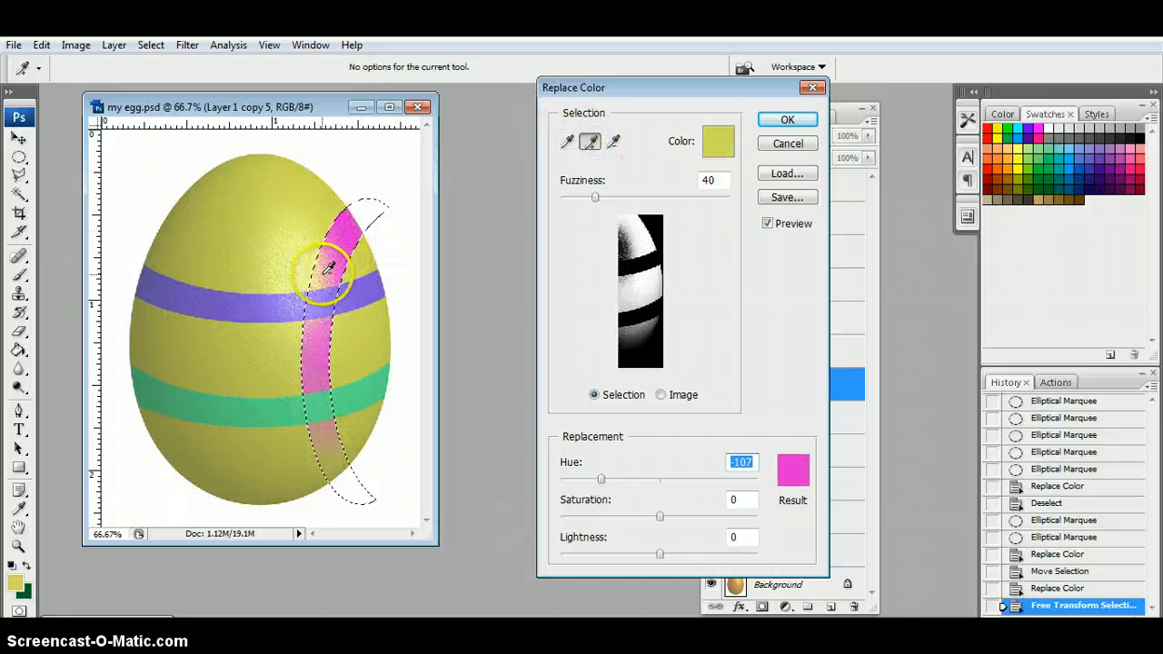
{"action": "left_click", "coordinate": [329, 269]}
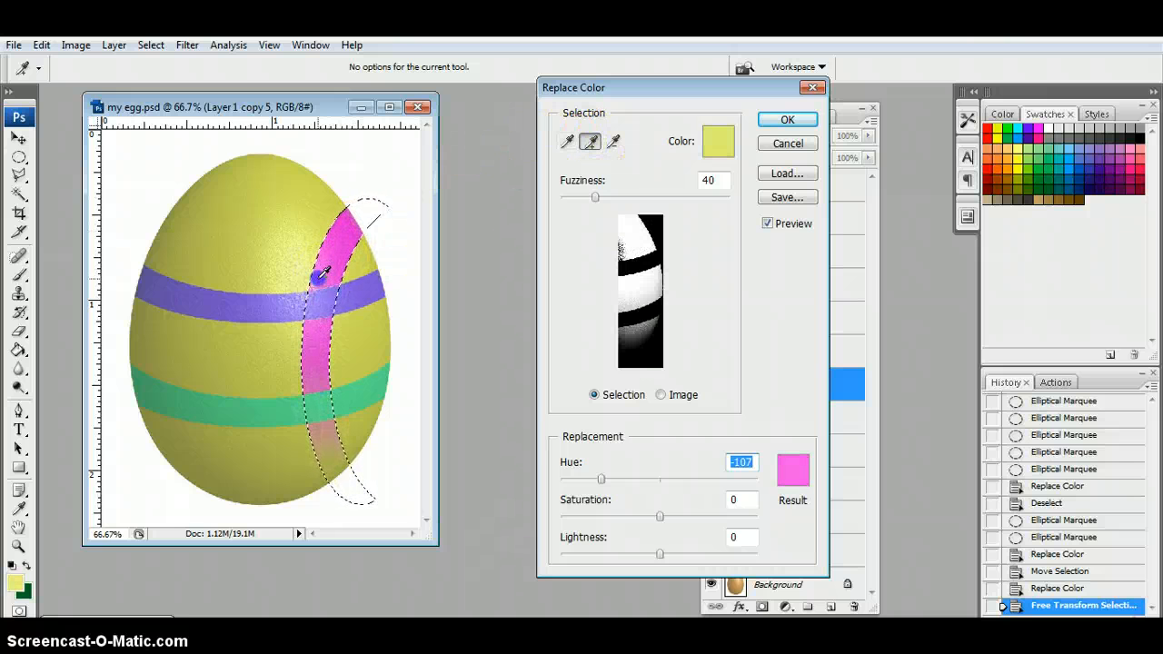
{"action": "left_click", "coordinate": [322, 273]}
{"action": "left_click", "coordinate": [330, 460]}
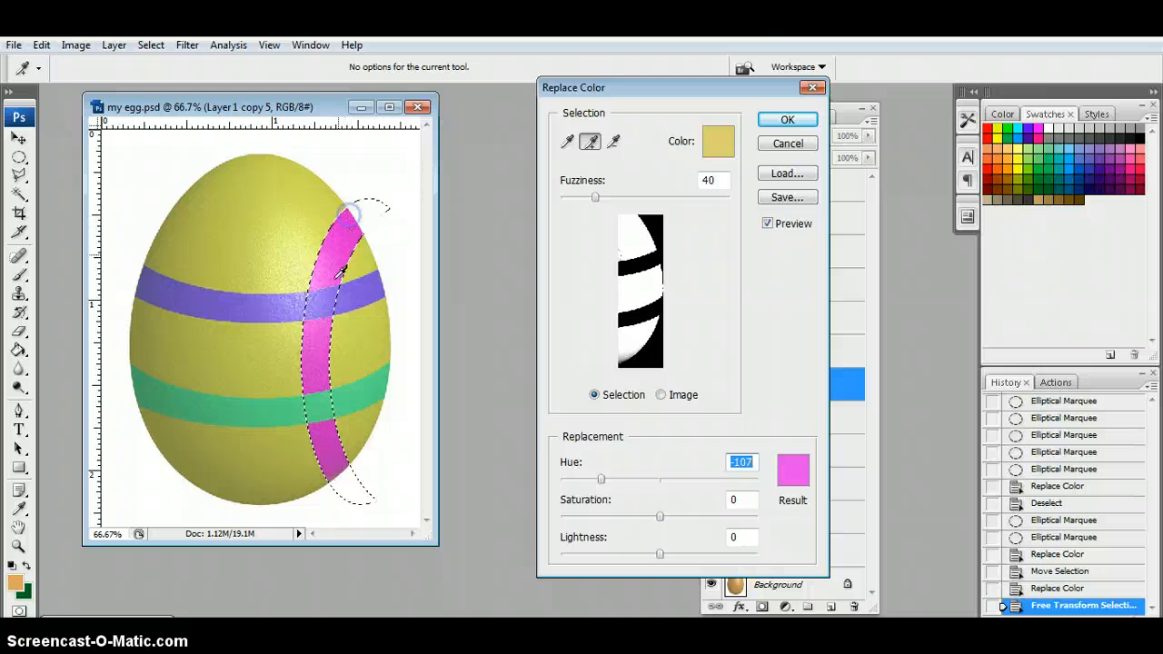
Add the green and purple band crossings to the sampled colors, apply the replacement, and clear the selection.
{"action": "left_click", "coordinate": [324, 397]}
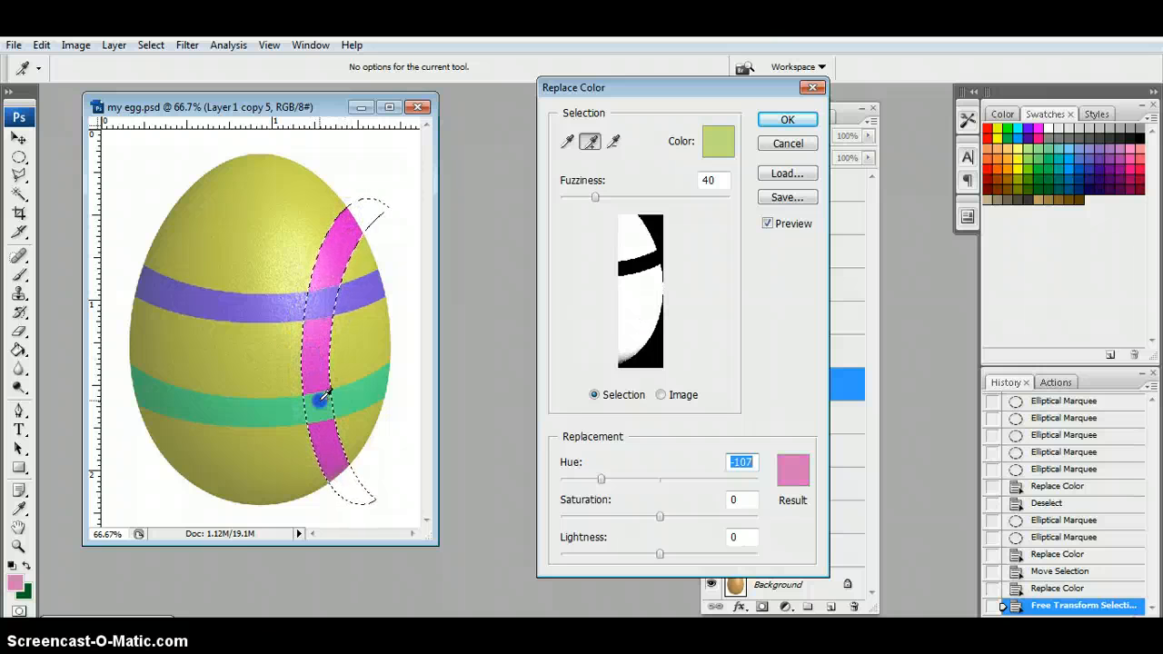
{"action": "left_click", "coordinate": [321, 295]}
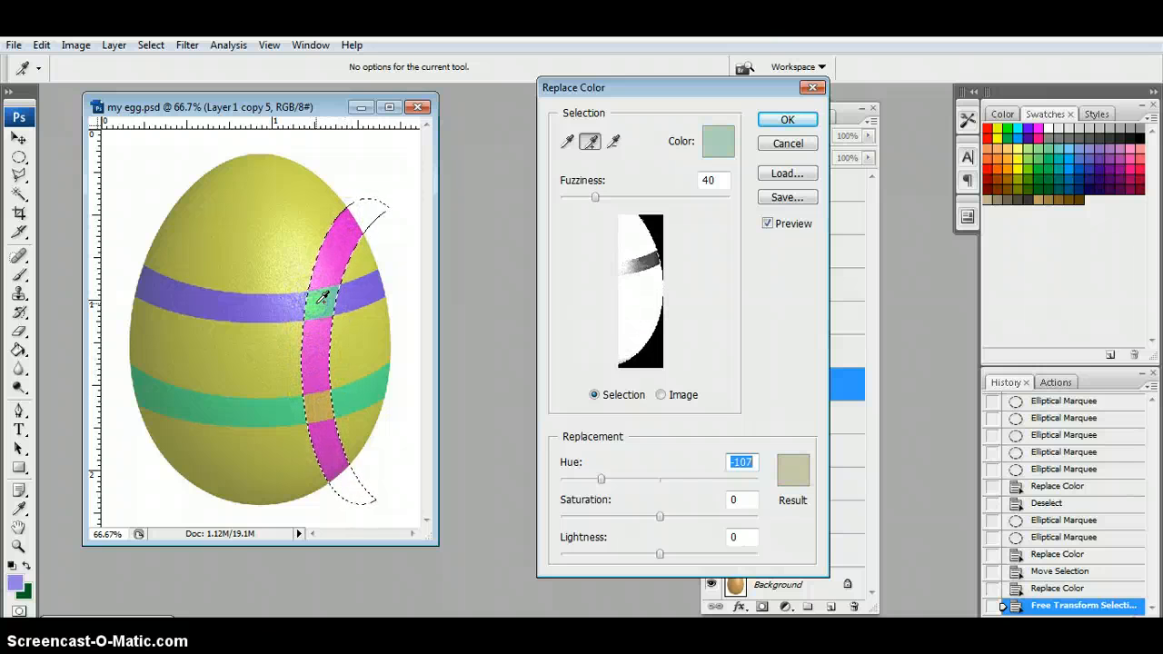
{"action": "left_click", "coordinate": [319, 301]}
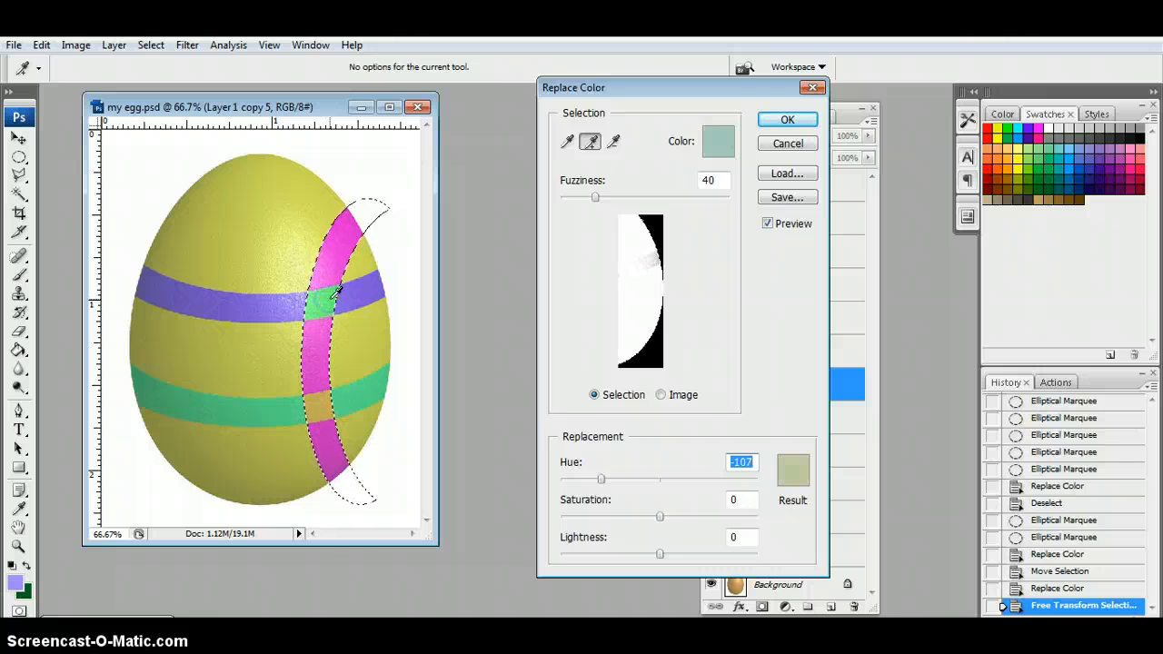
{"action": "left_click", "coordinate": [774, 120]}
{"action": "key", "text": "ctrl+d"}
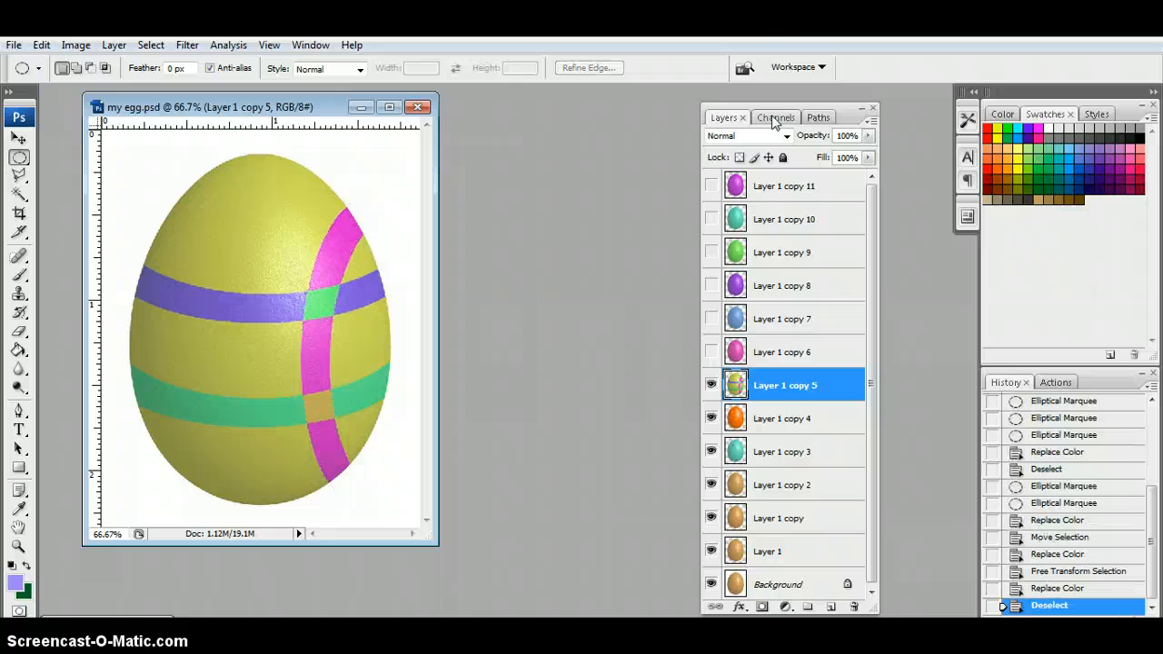